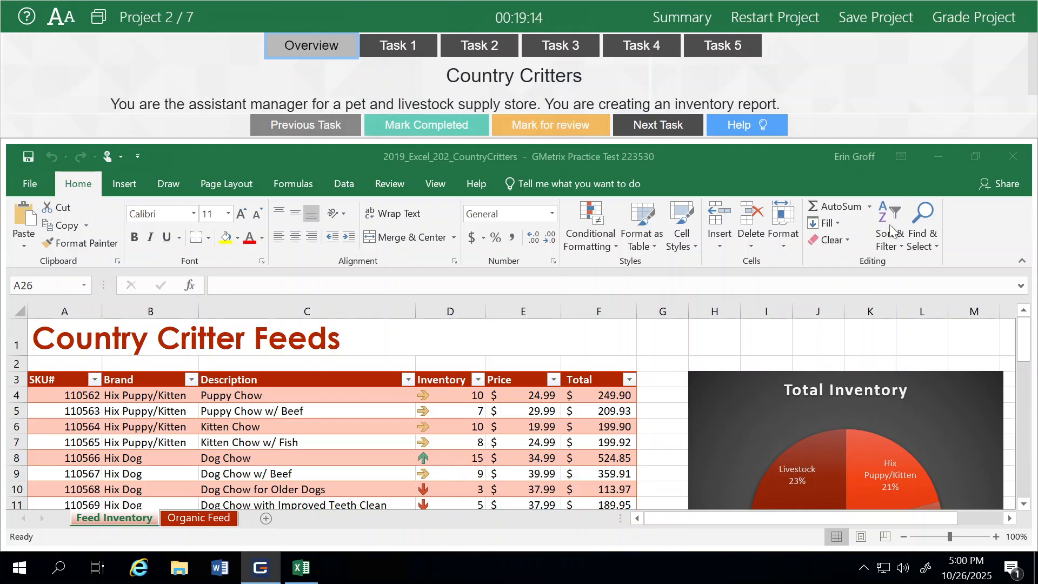
- Show the Task 1 instructions for importing PetFoods.txt as a table on a new worksheet
left_click(395, 54)
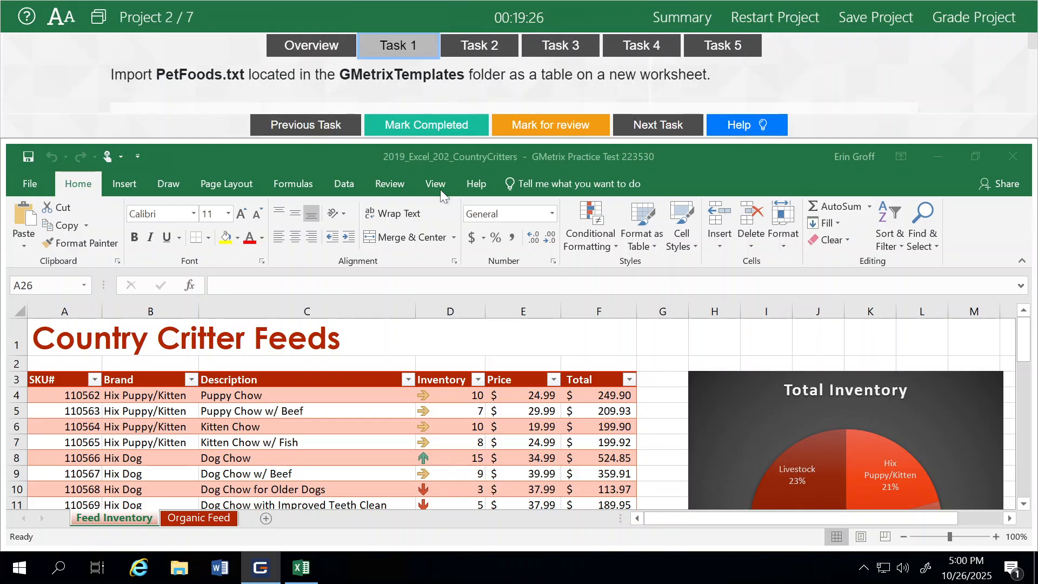
- Import PetFoods.txt from GMetrixTemplates using From Text/CSV to preview its item rows
left_click(343, 184)
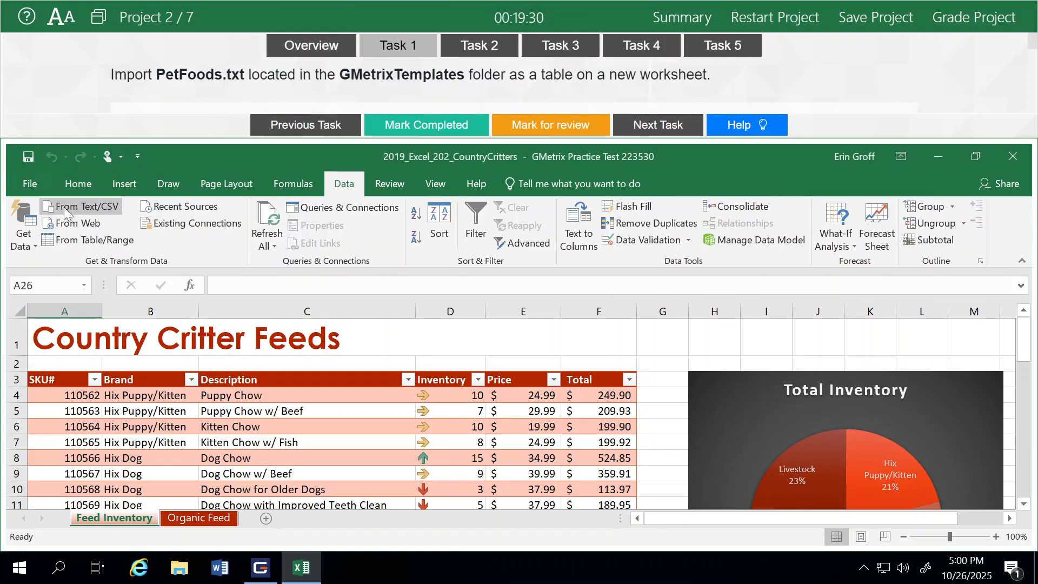
left_click(72, 211)
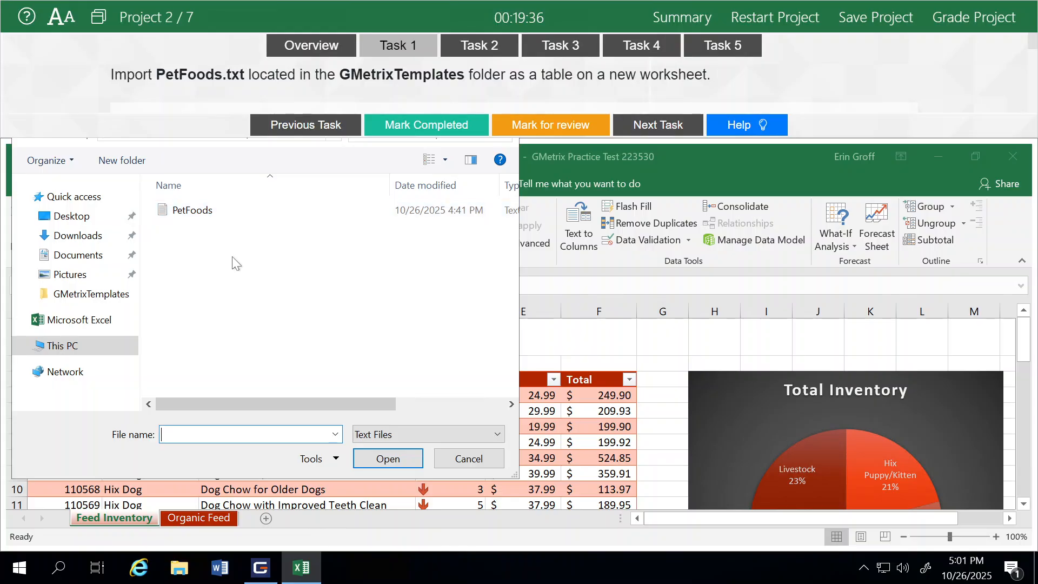
left_click(184, 212)
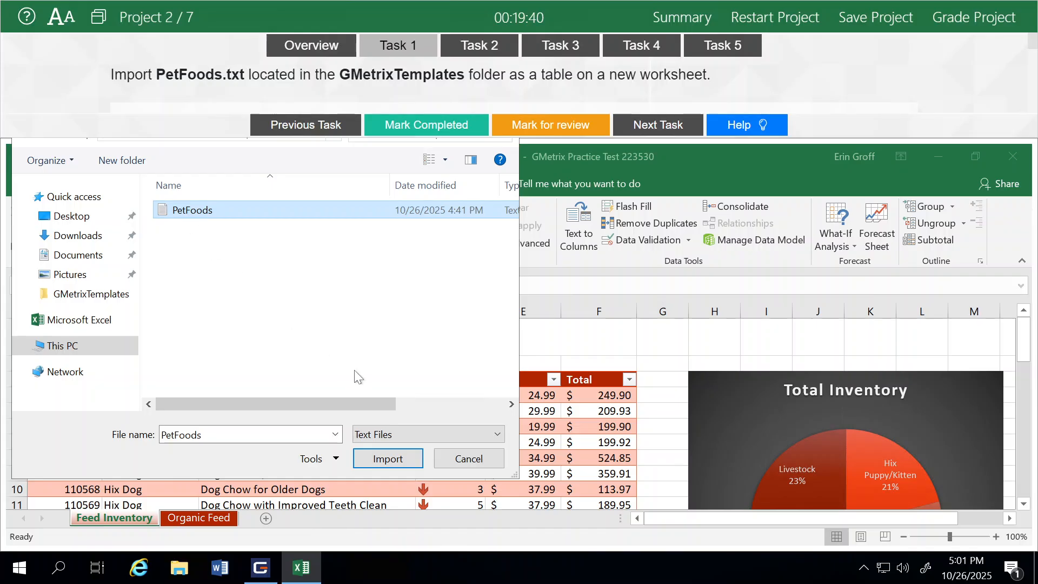
left_click(388, 459)
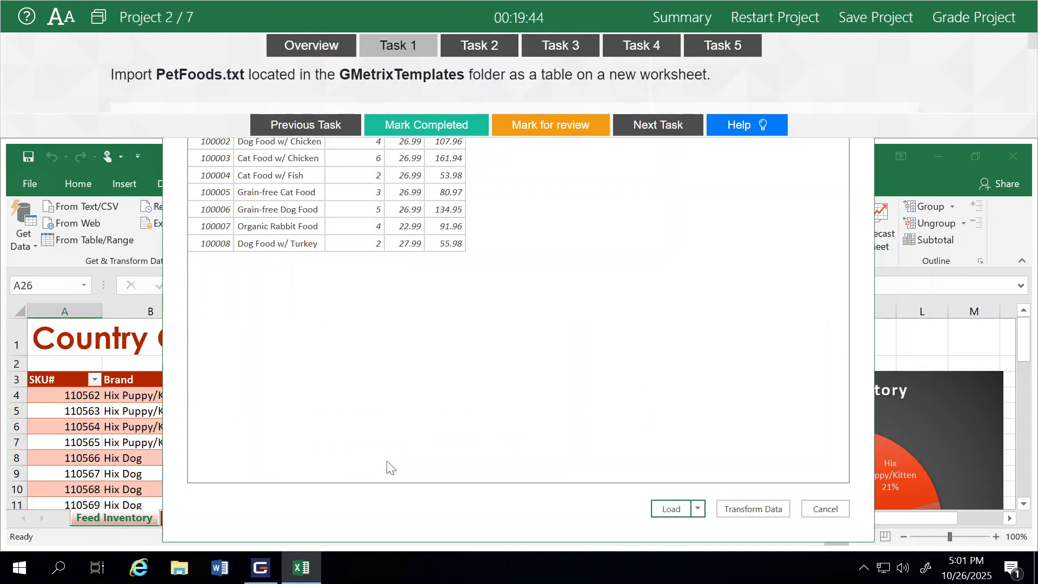
- Undock the test instructions panel as a floating window and move it slightly aside
left_click(96, 22)
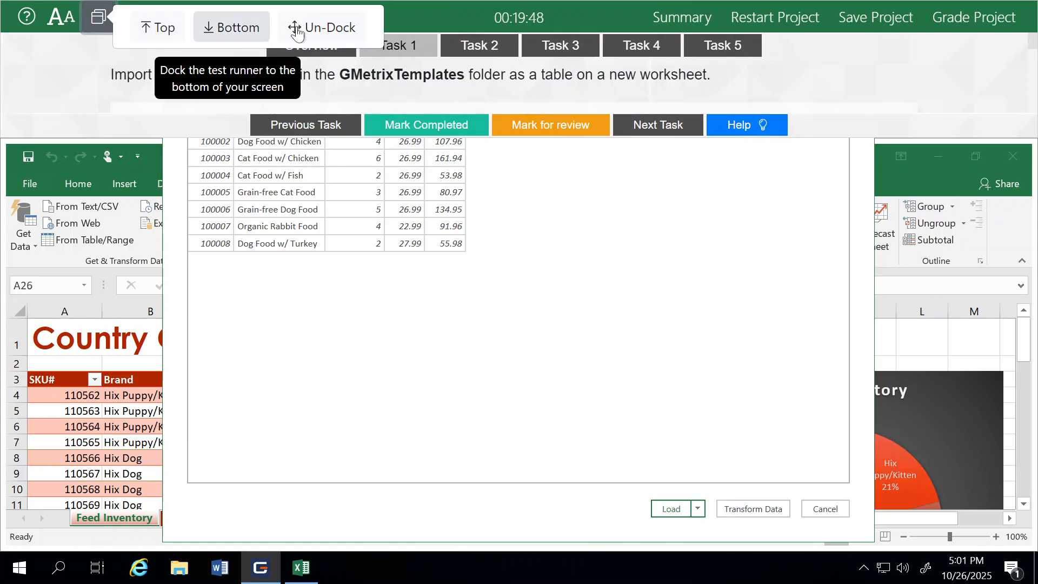
left_click(297, 30)
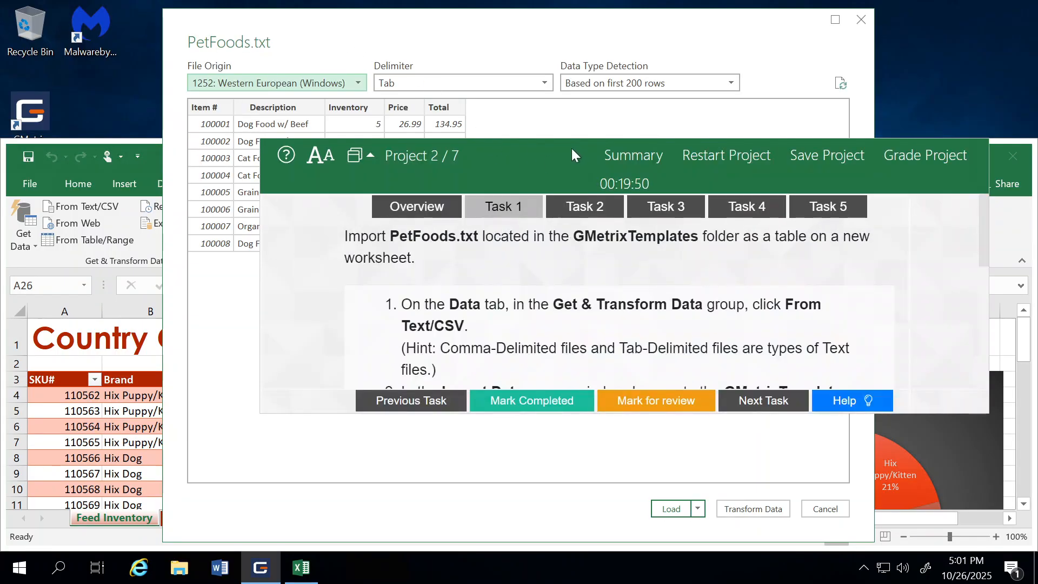
left_click_drag(572, 148, 584, 161)
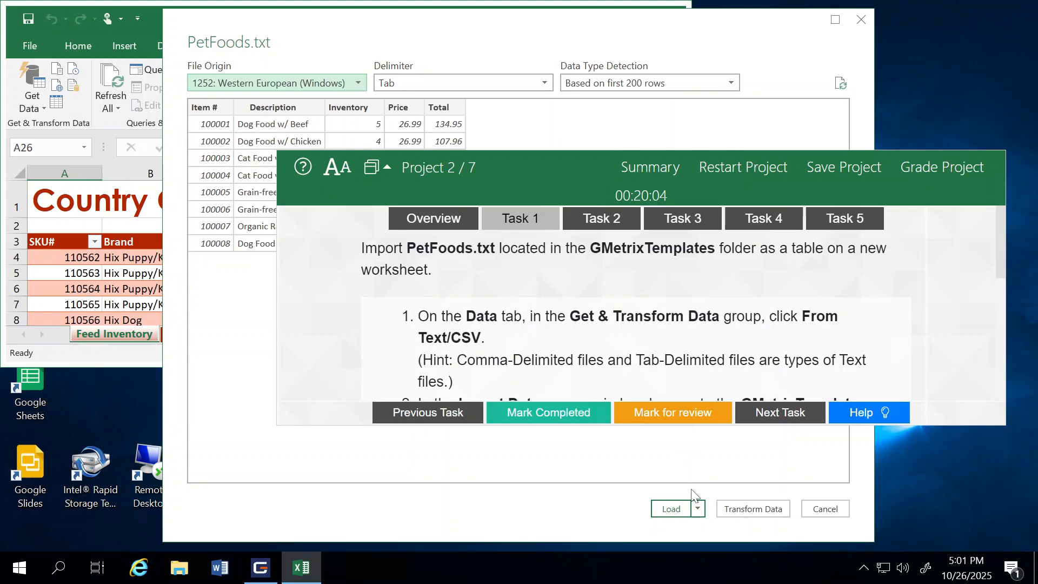
- Load the PetFoods data as a table on a new worksheet
left_click(697, 508)
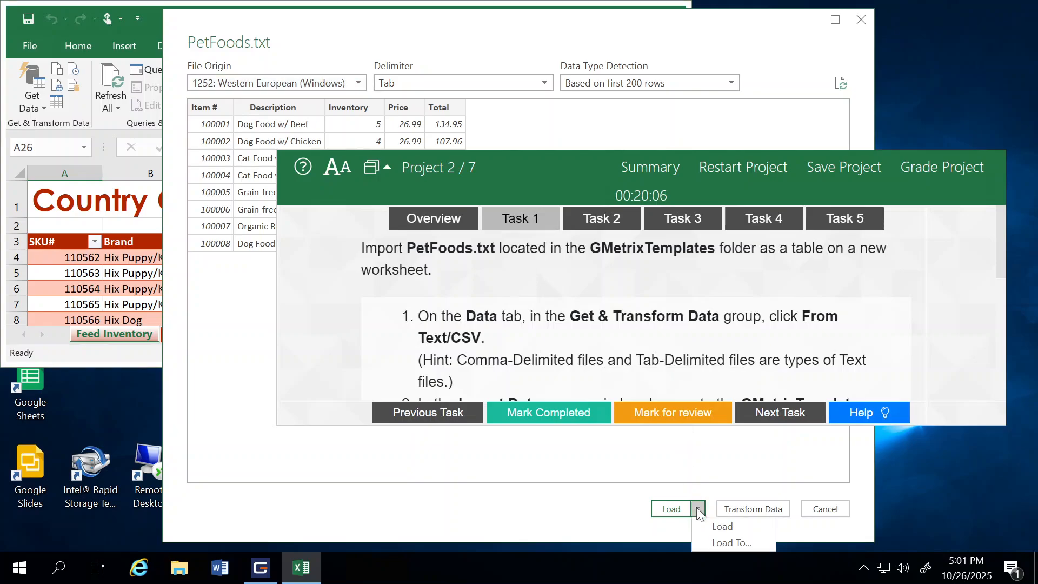
left_click(722, 543)
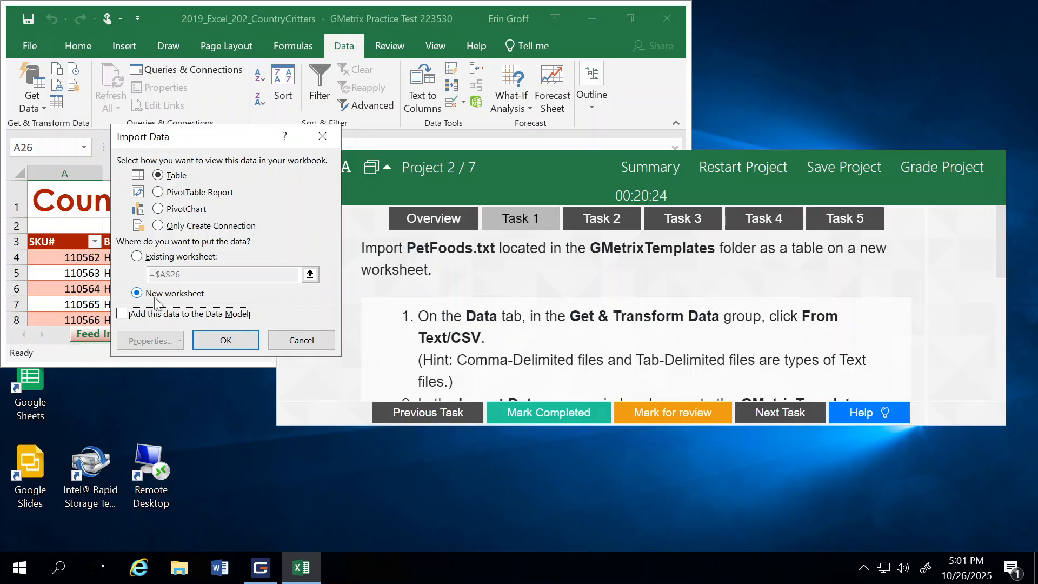
left_click(225, 340)
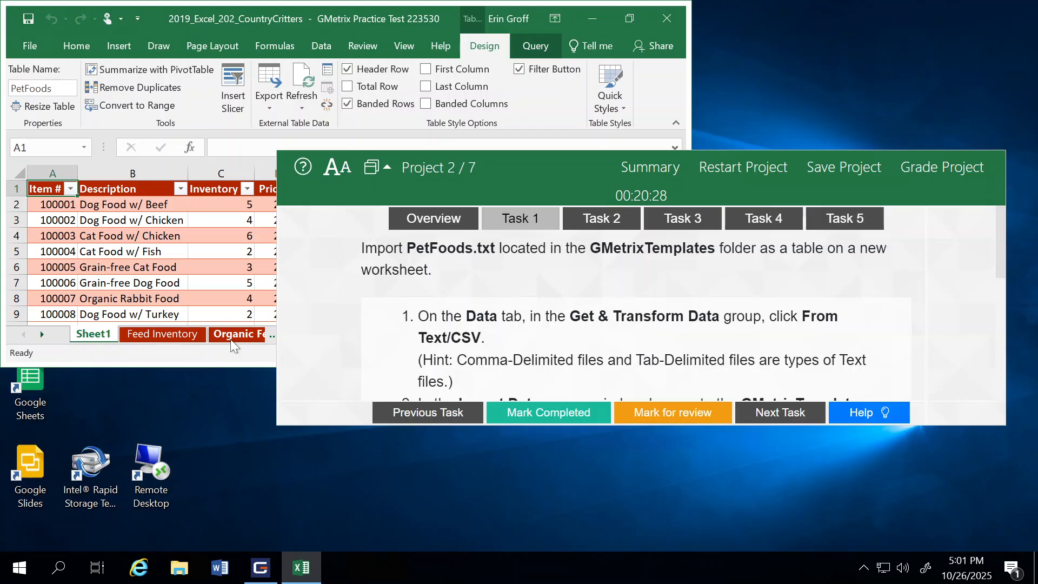
- Dock the test panel at the top, close the Queries pane, and mark Task 1 completed
left_click(373, 167)
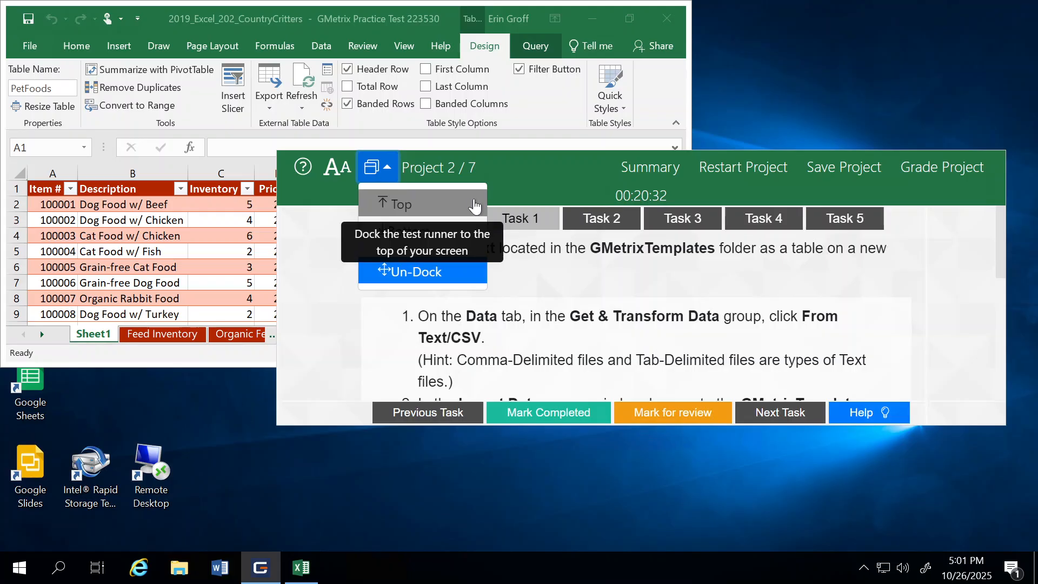
left_click(400, 204)
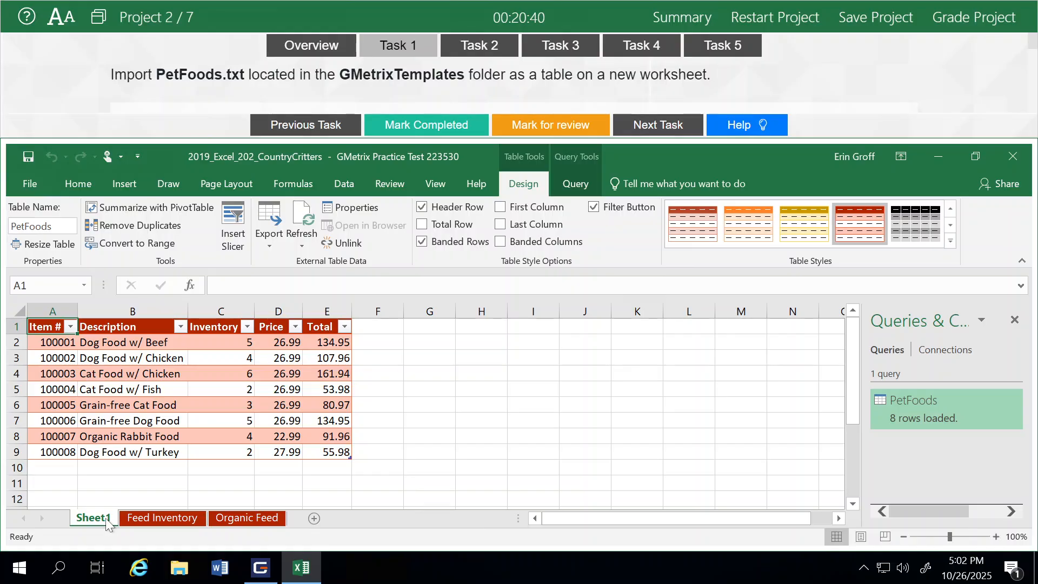
left_click(1015, 320)
left_click(406, 130)
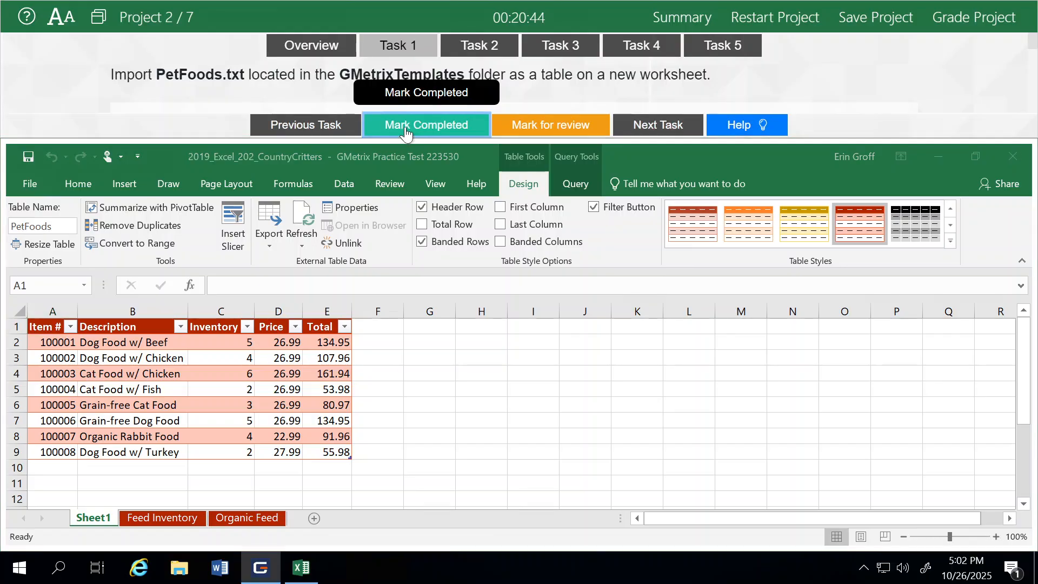
- On Feed Inventory, remove C27's hyperlink while keeping its text, and mark Task 2 completed
left_click(650, 127)
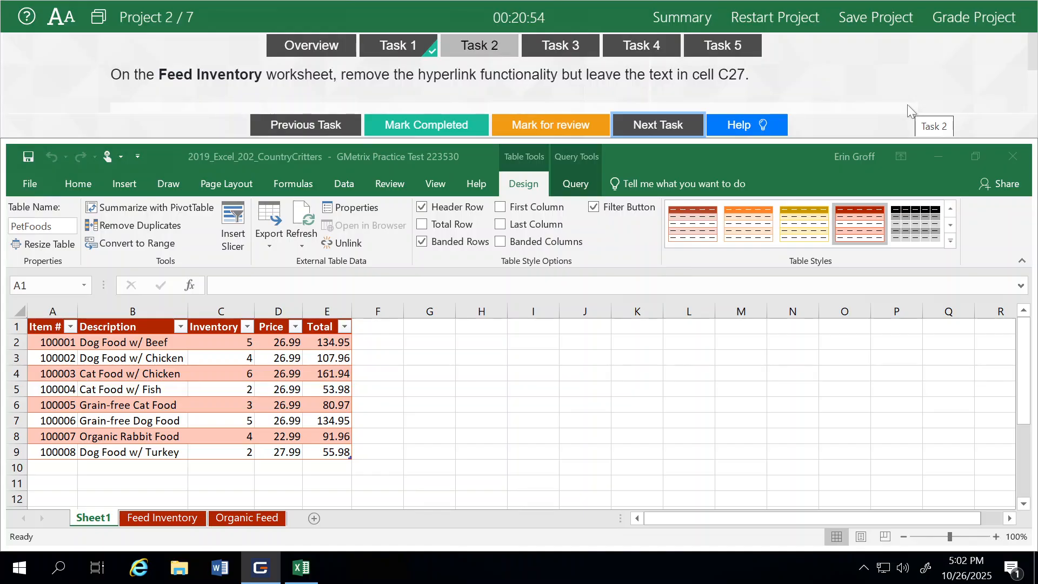
left_click(141, 517)
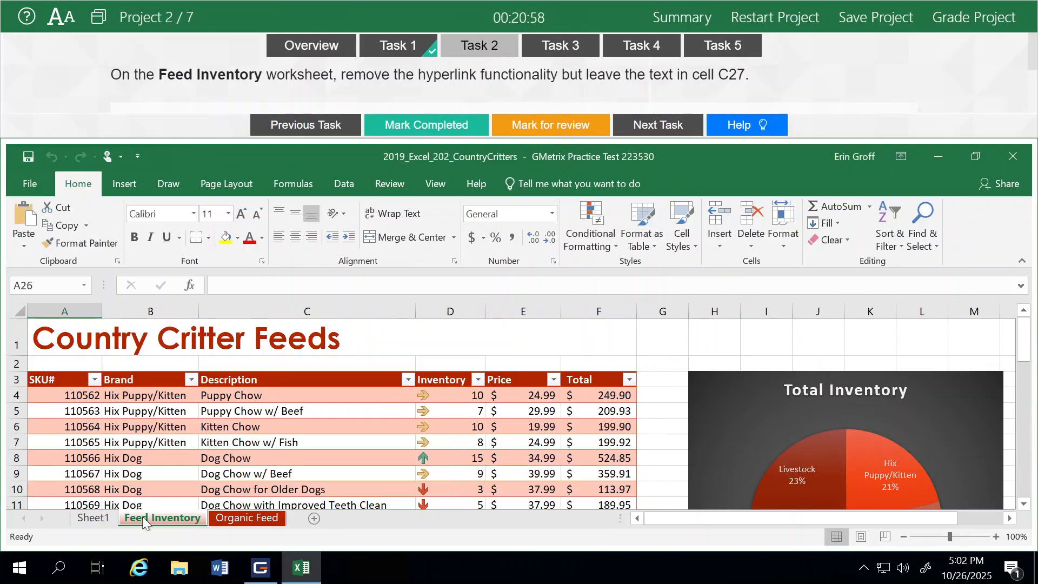
scroll(321, 419, "down", 5)
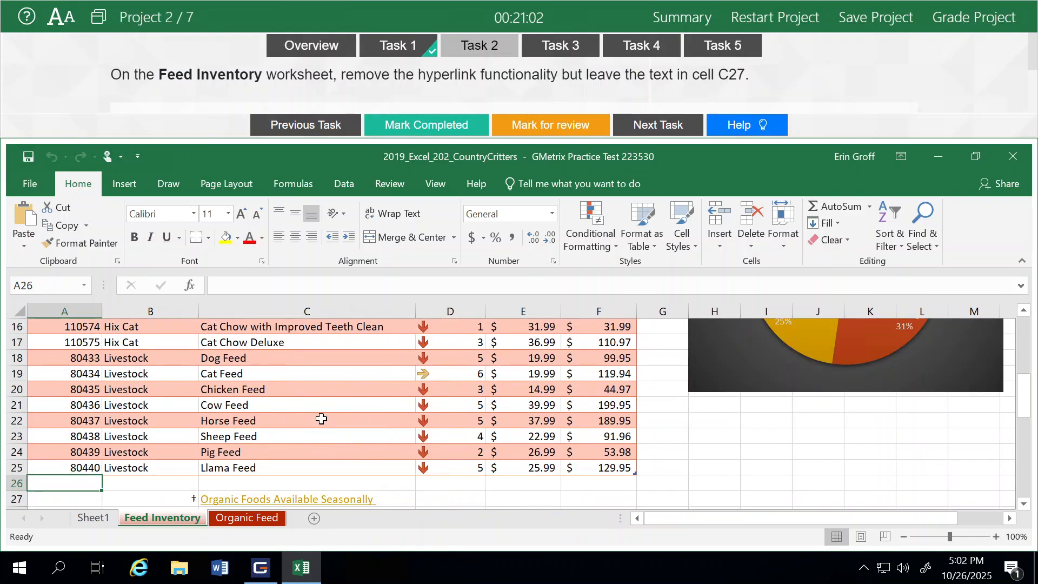
scroll(322, 419, "down", 1)
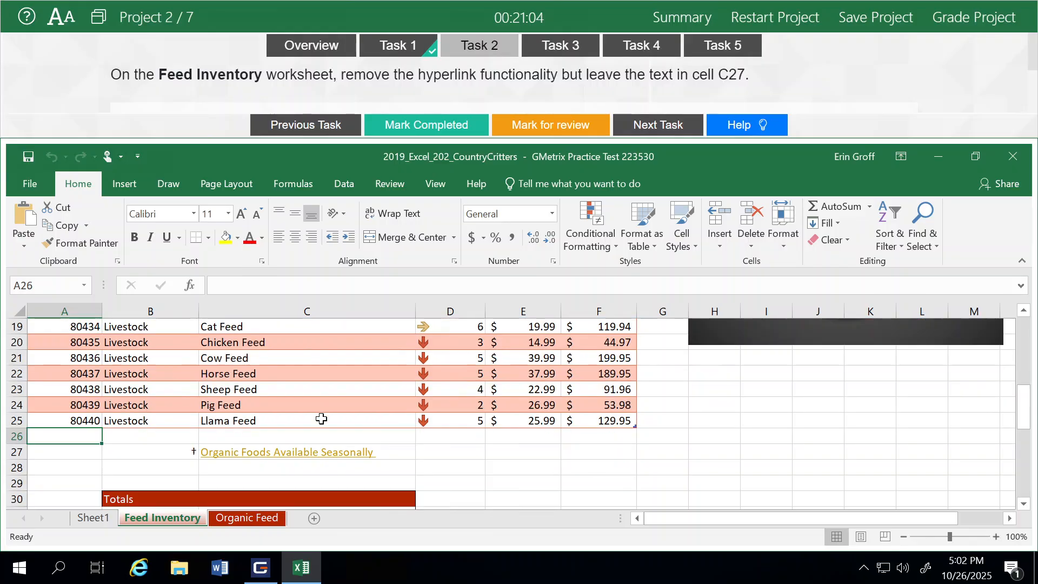
right_click(235, 455)
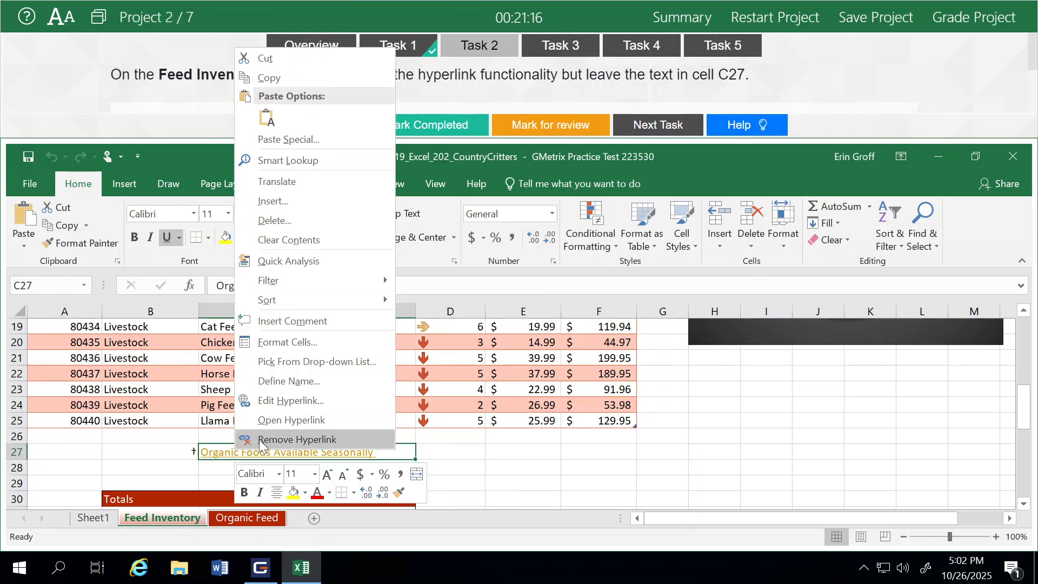
left_click(258, 439)
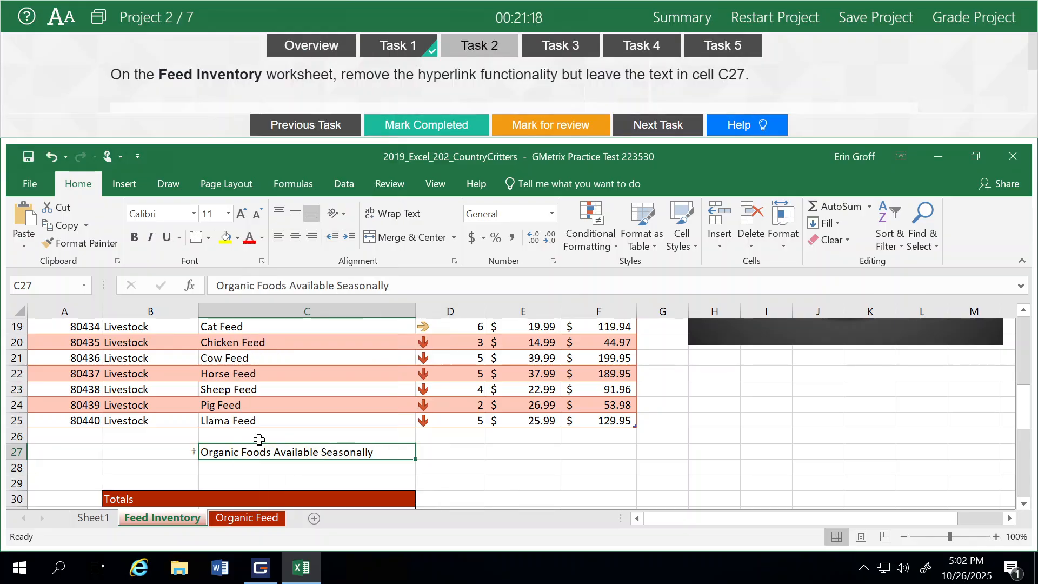
left_click(432, 132)
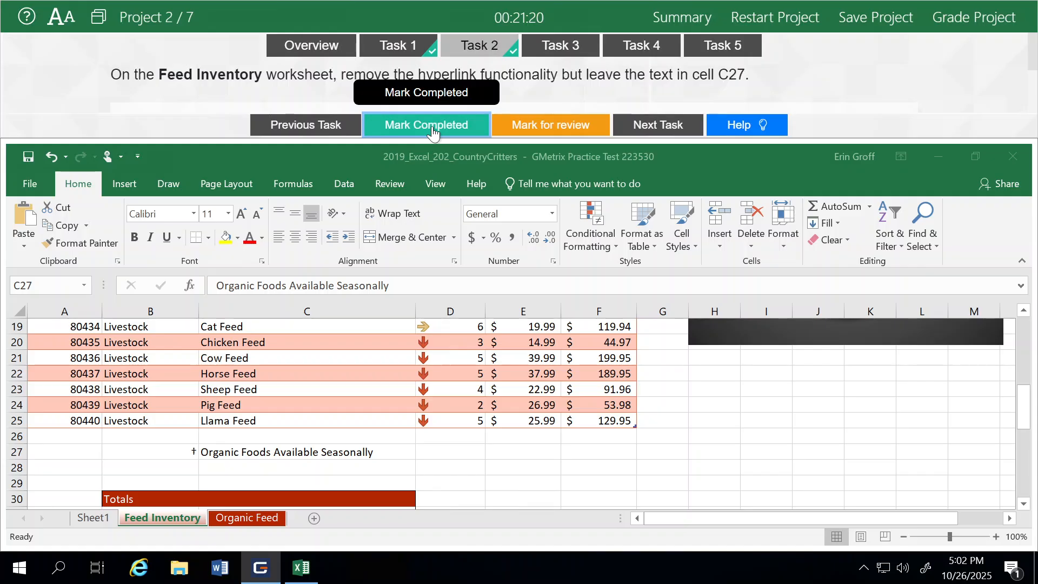
left_click(666, 129)
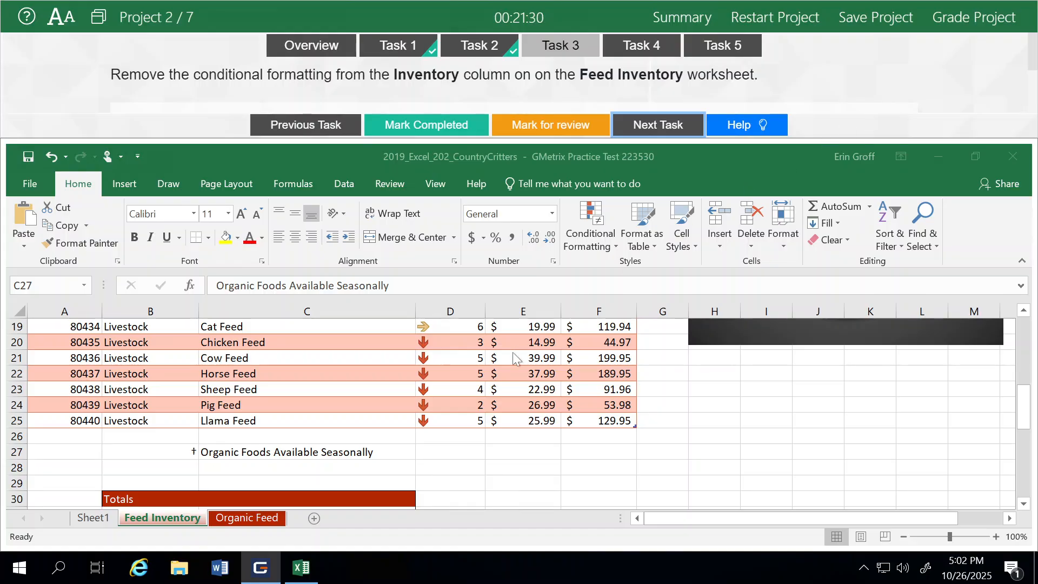
- Clear the conditional formatting rules from column D (Inventory) and mark Task 3 completed
scroll(516, 360, "up", 2)
scroll(513, 358, "up", 4)
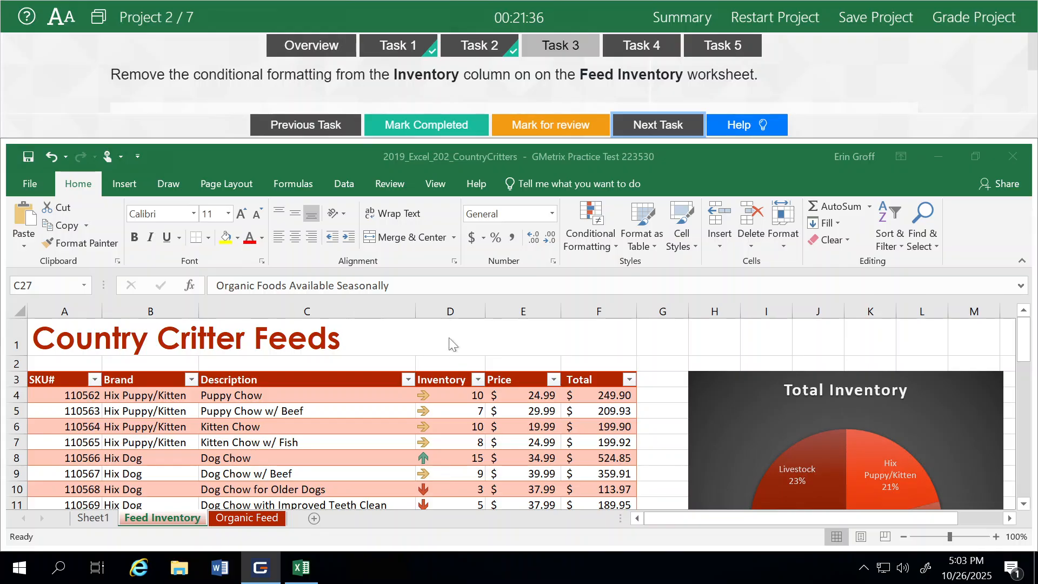
left_click(442, 311)
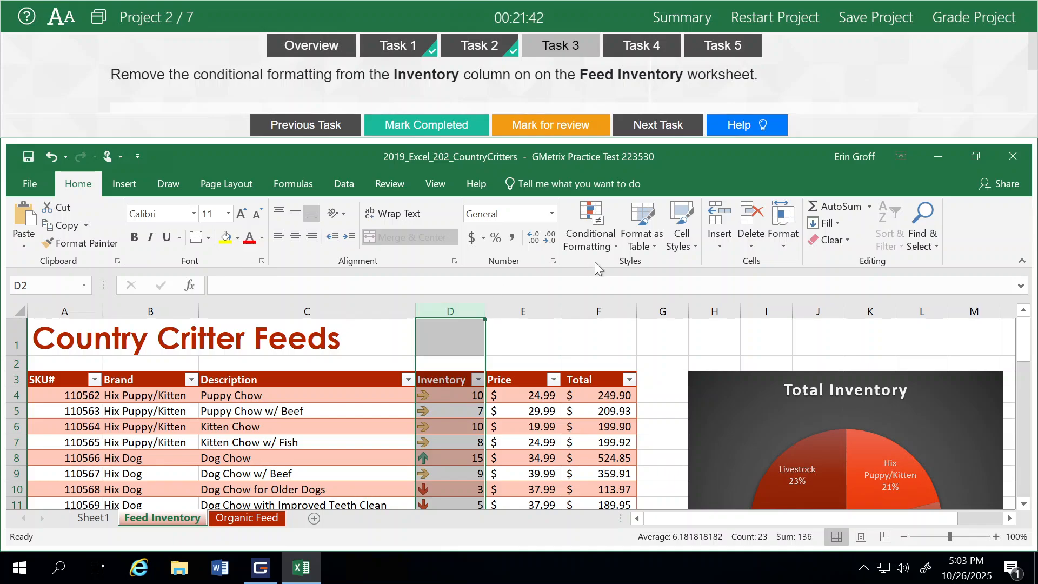
left_click(608, 245)
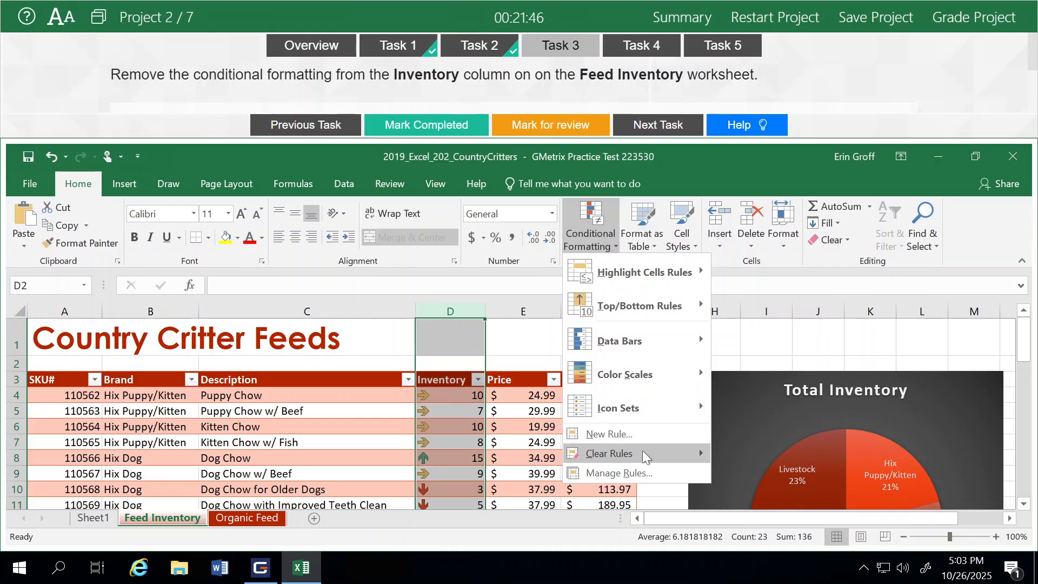
mouse_move(643, 454)
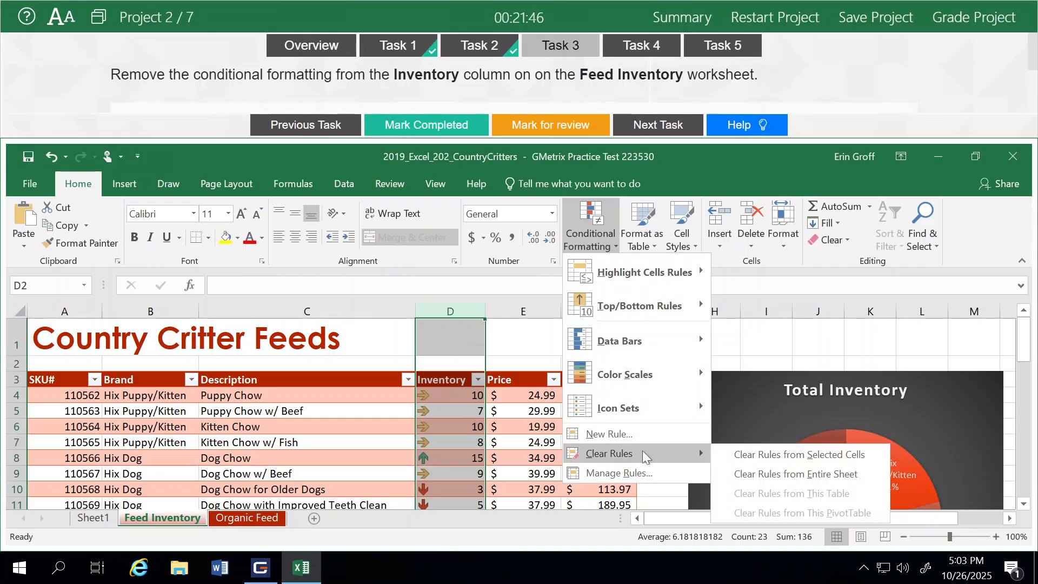
left_click(730, 456)
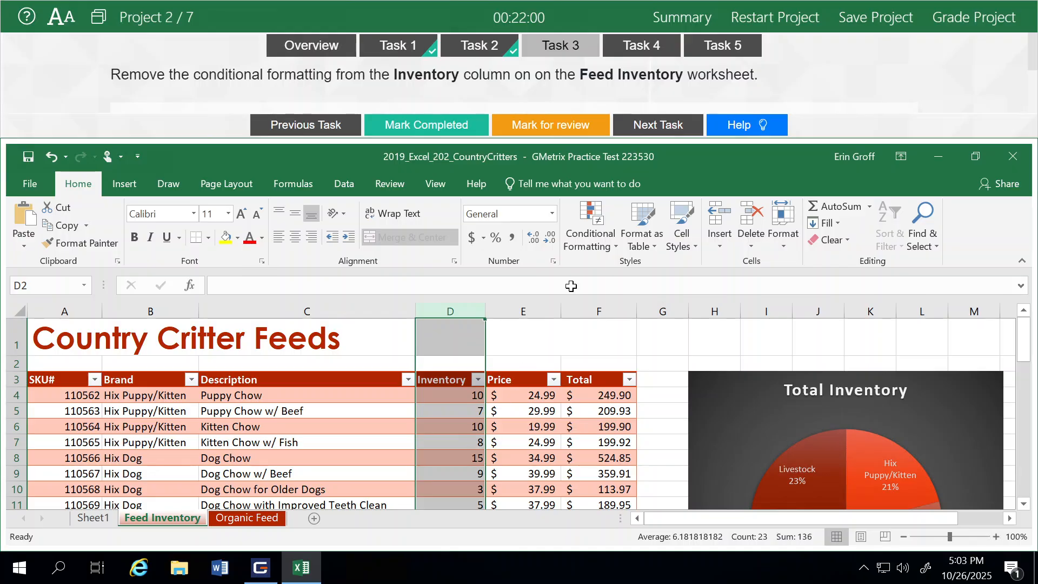
left_click(437, 132)
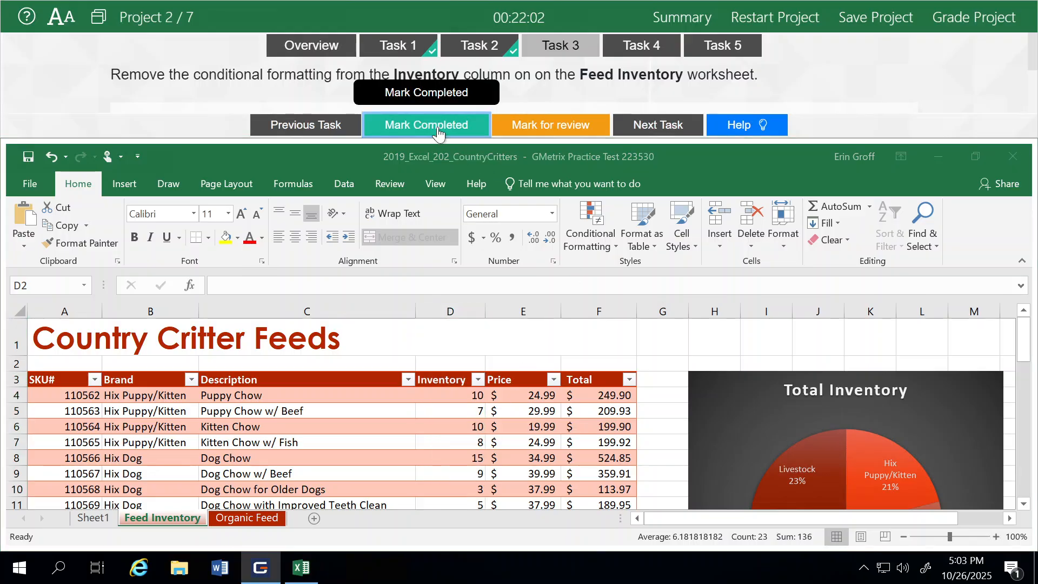
- Format Organic Feed's A3:F10 as a Dark Red, Table Style Medium 7 table with headers, then mark Task 4 done
left_click(658, 130)
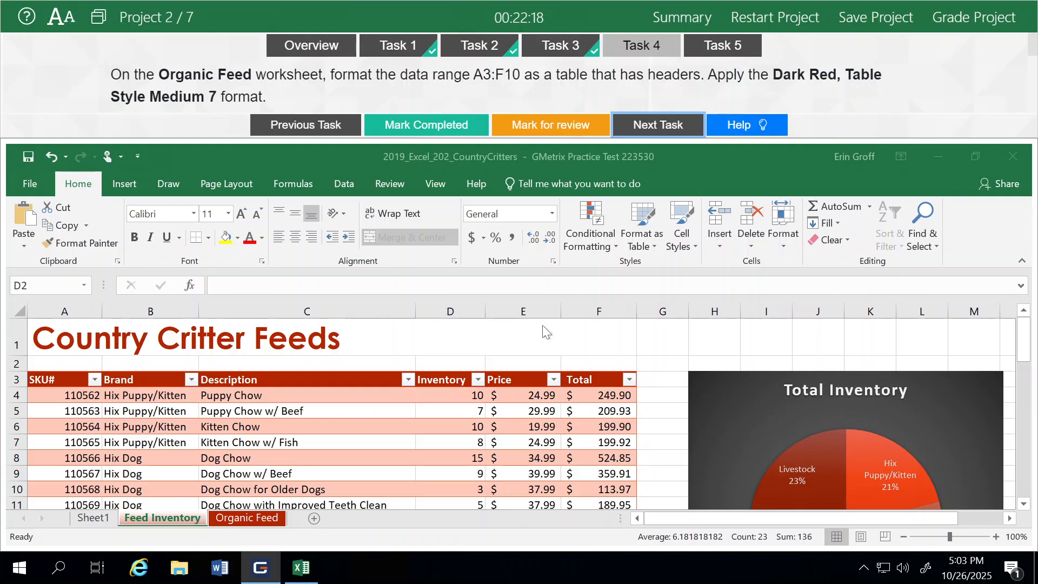
left_click(229, 520)
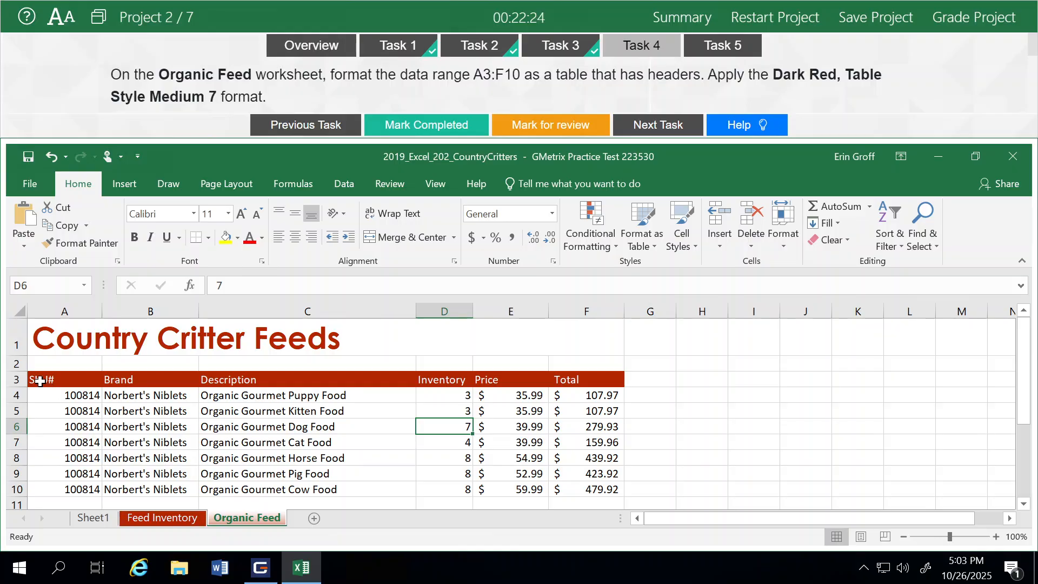
left_click_drag(39, 381, 586, 488)
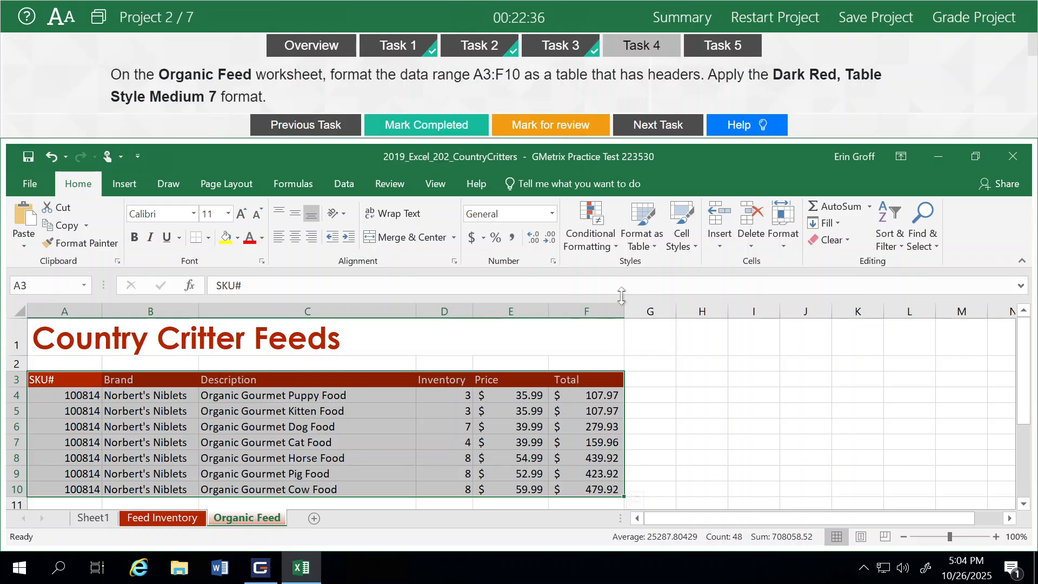
left_click(648, 248)
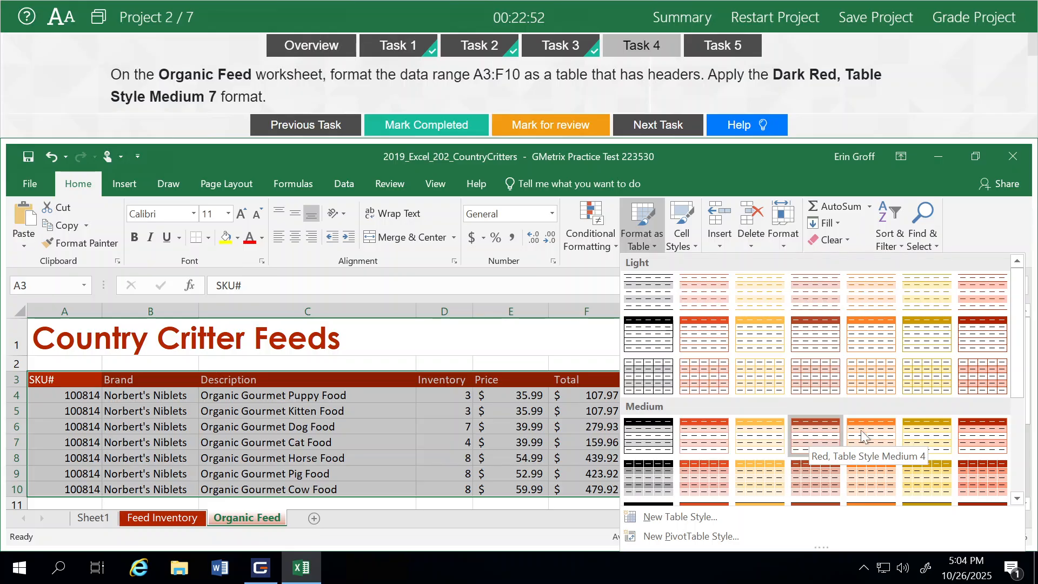
left_click(976, 437)
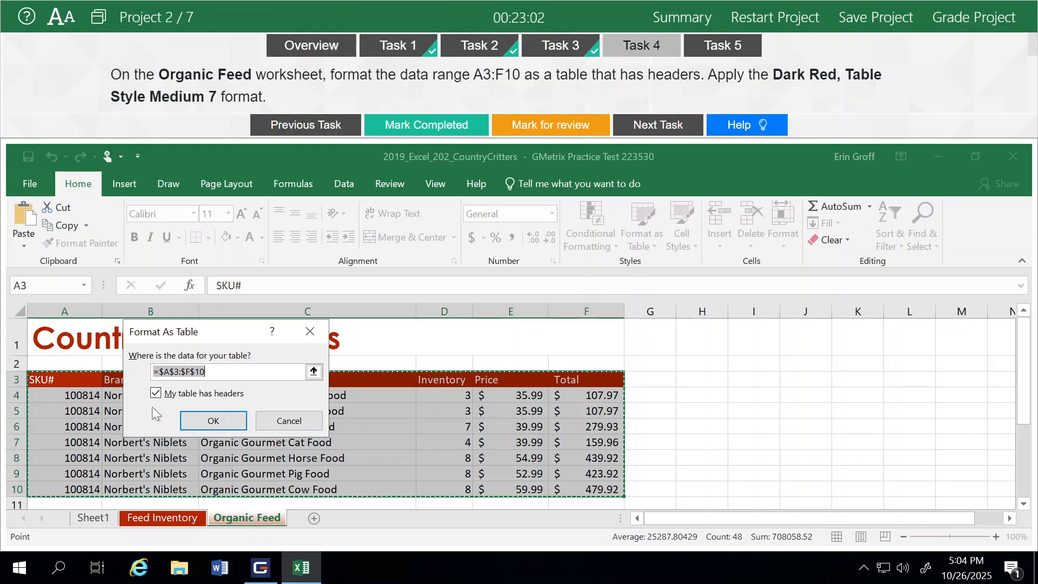
left_click(204, 422)
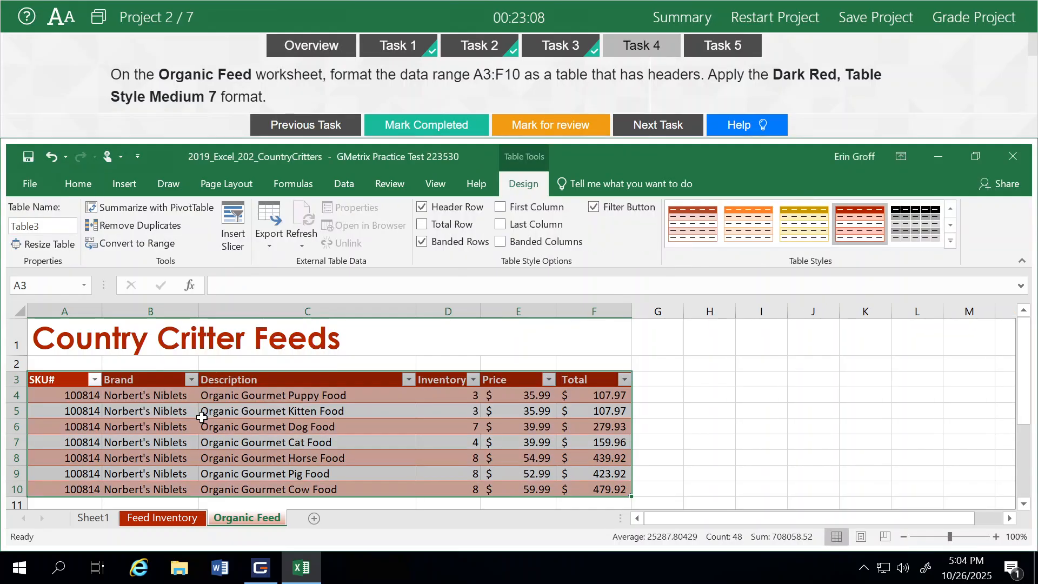
left_click(426, 129)
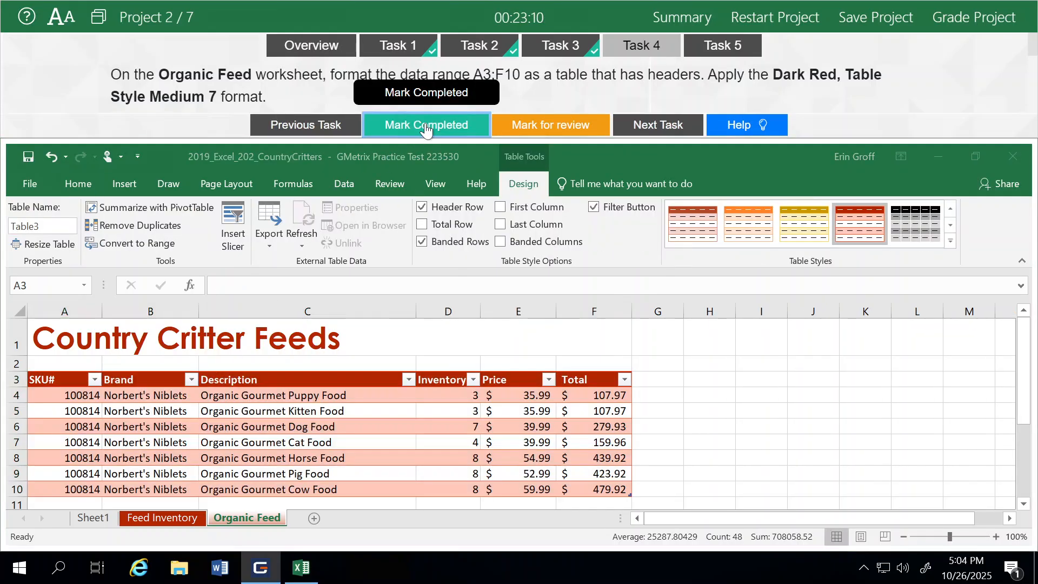
- Apply chart Style 11 to the Total Inventory pie chart, mark it completed, and grade the project
left_click(664, 129)
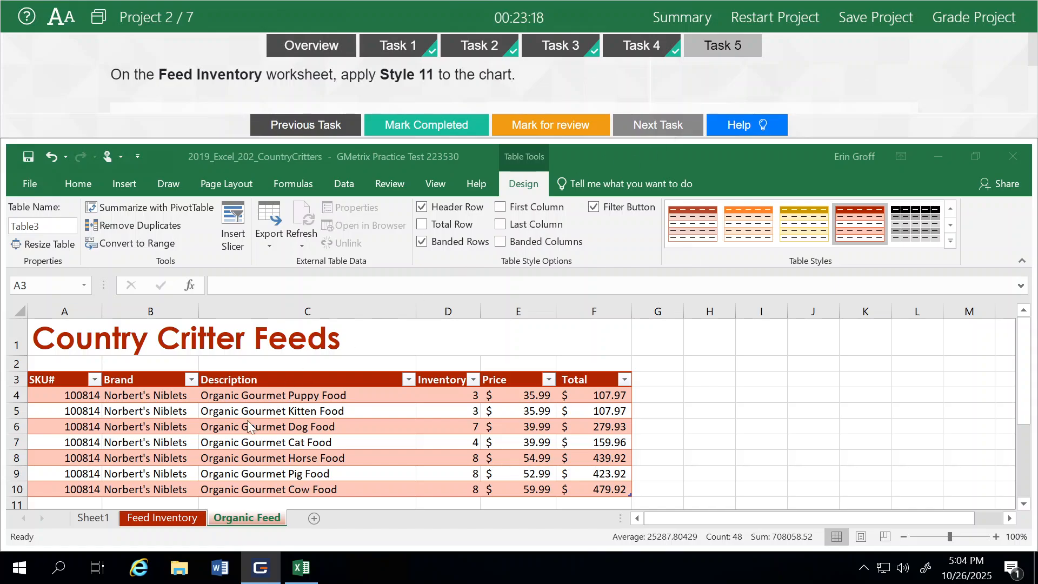
left_click(147, 515)
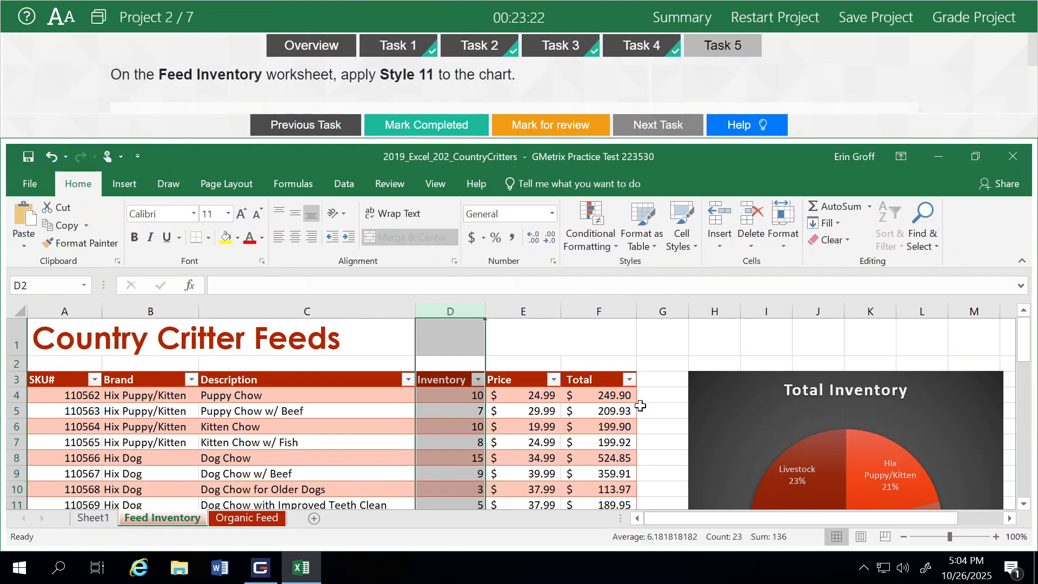
left_click(718, 383)
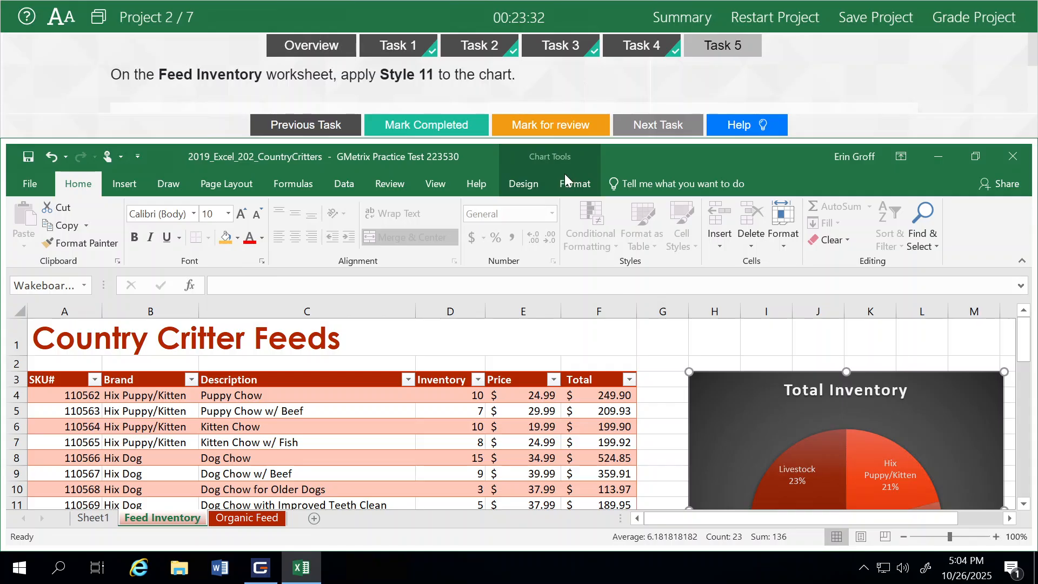
left_click(522, 186)
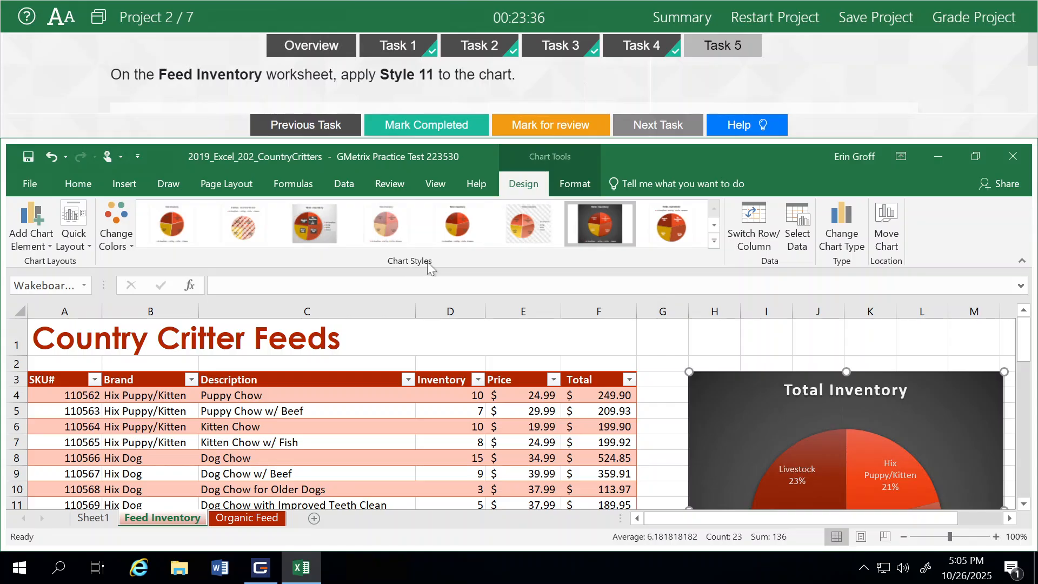
left_click(713, 242)
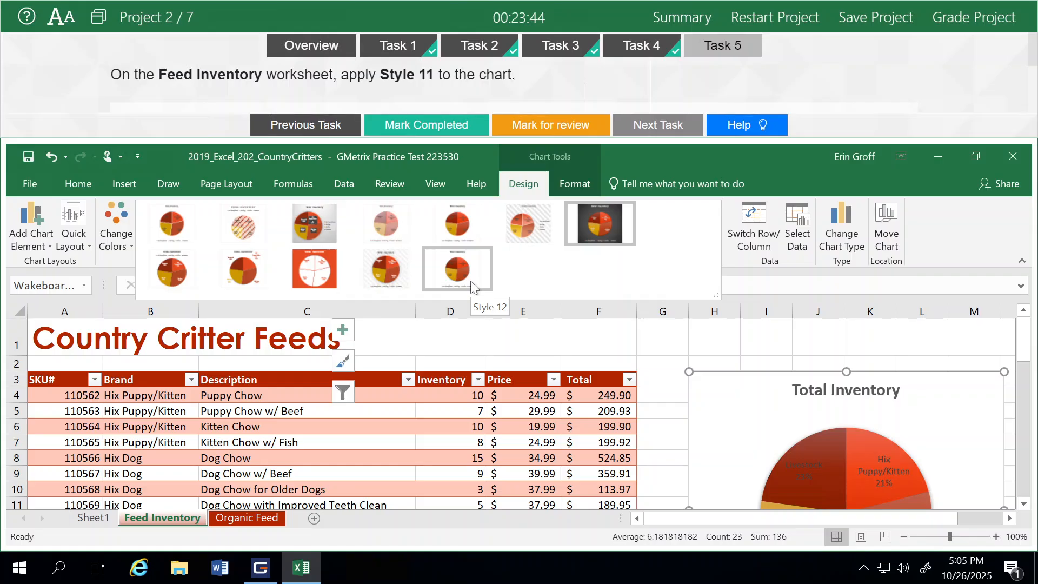
left_click(389, 267)
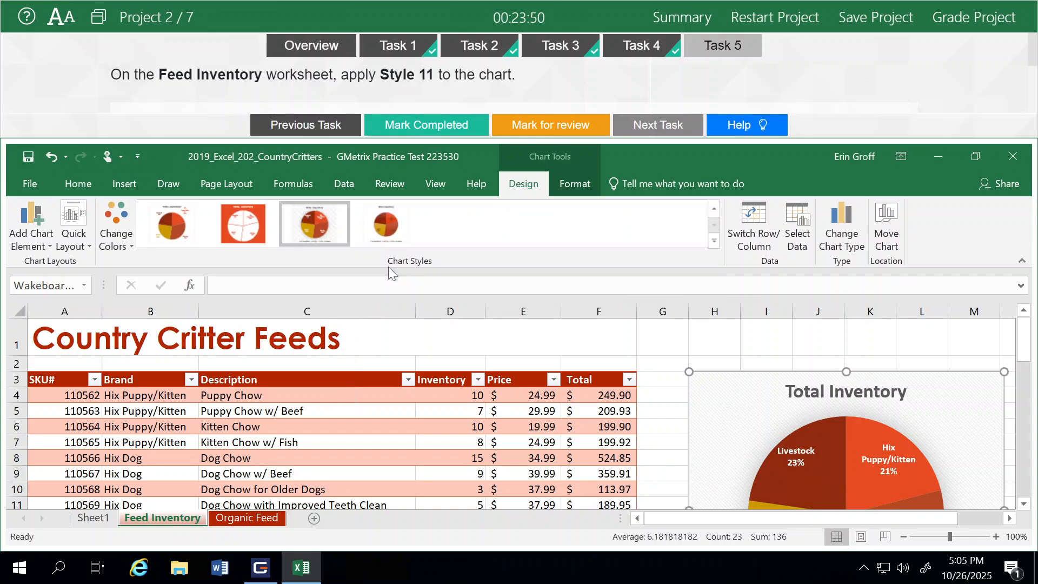
left_click(415, 129)
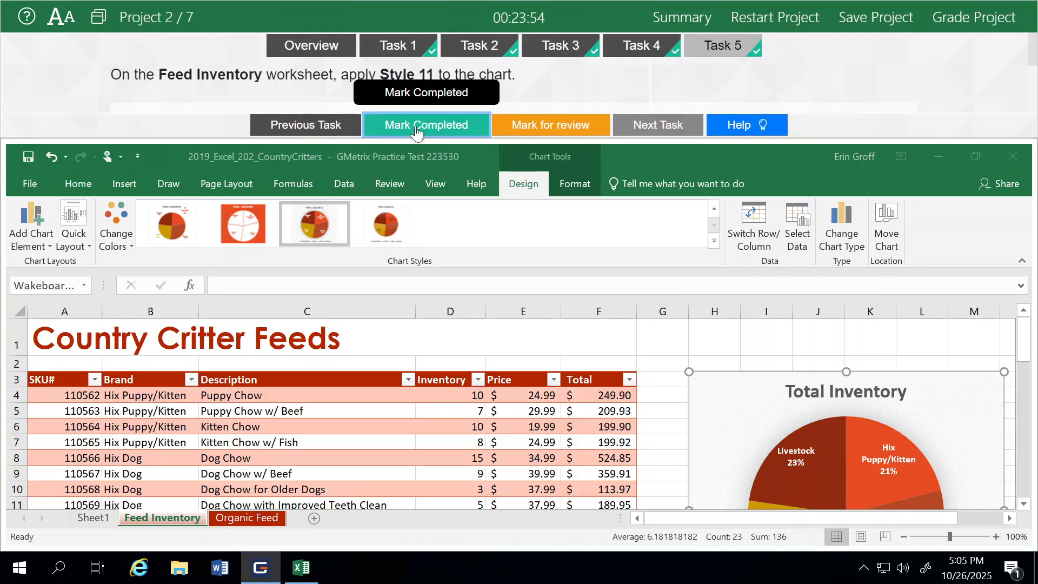
left_click(951, 22)
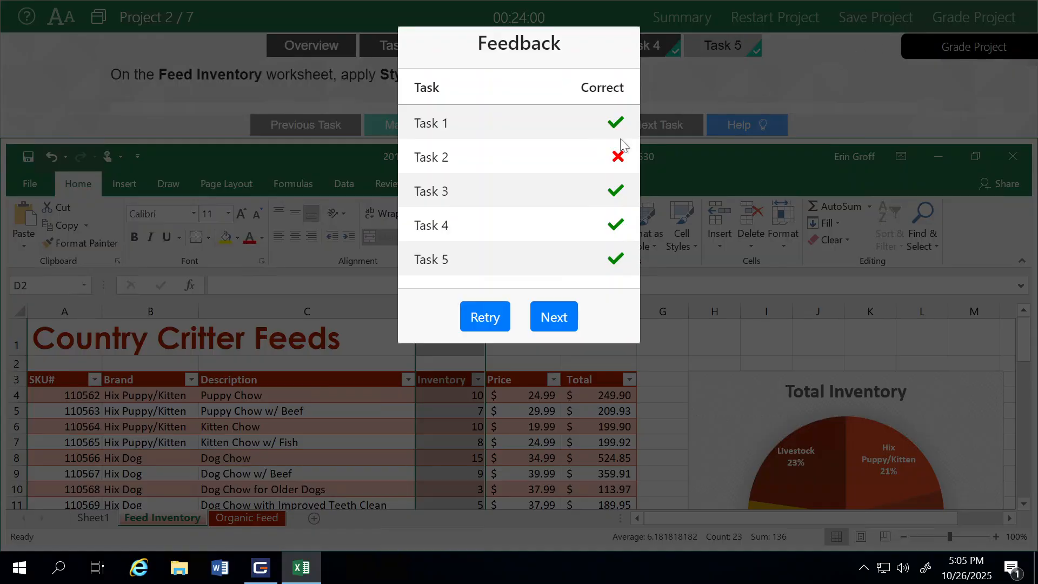
- Retry the project after the failed grade and return to the Task 2 instructions
left_click(477, 317)
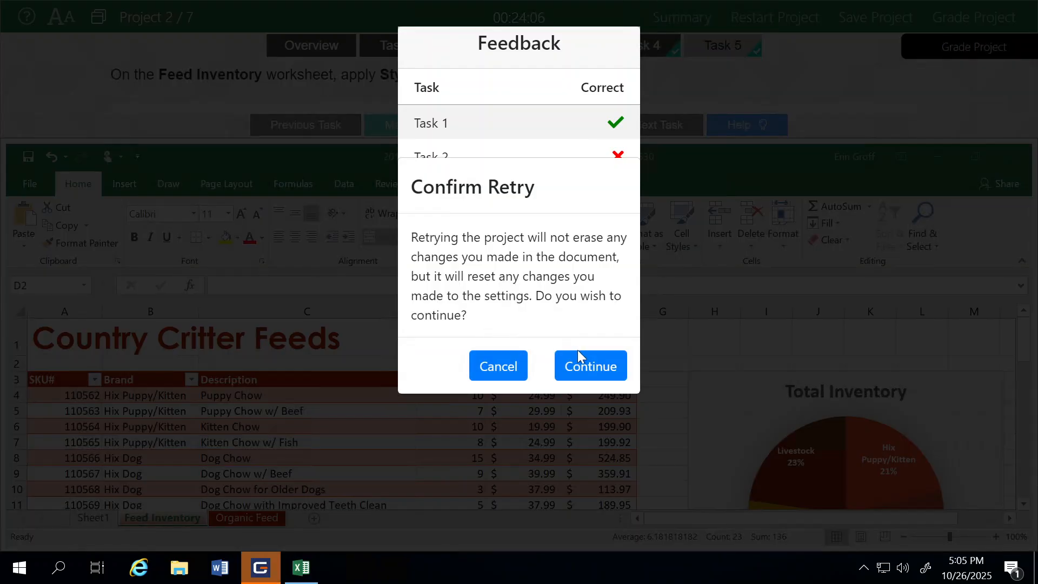
left_click(589, 369)
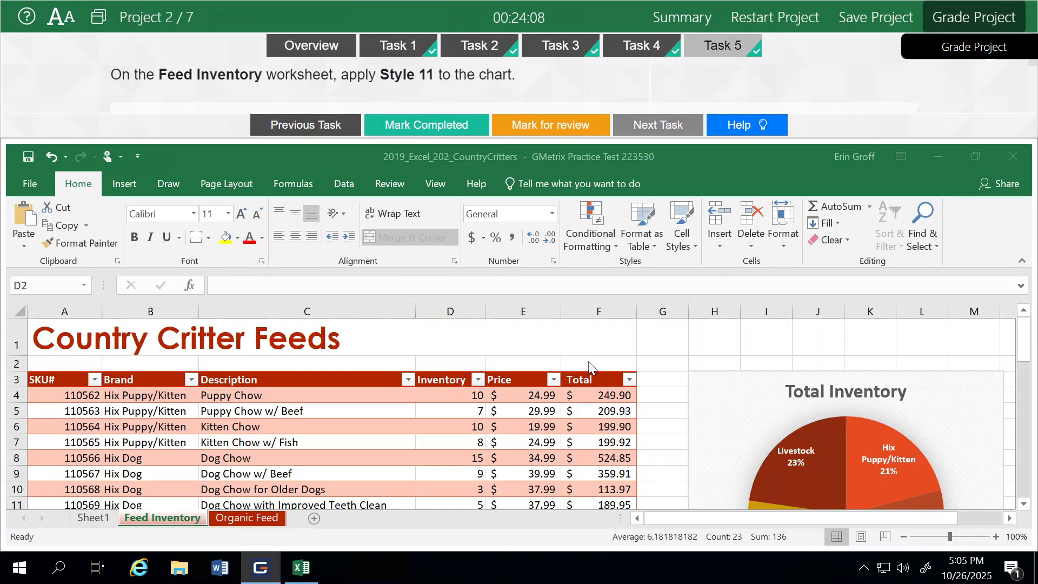
left_click(473, 48)
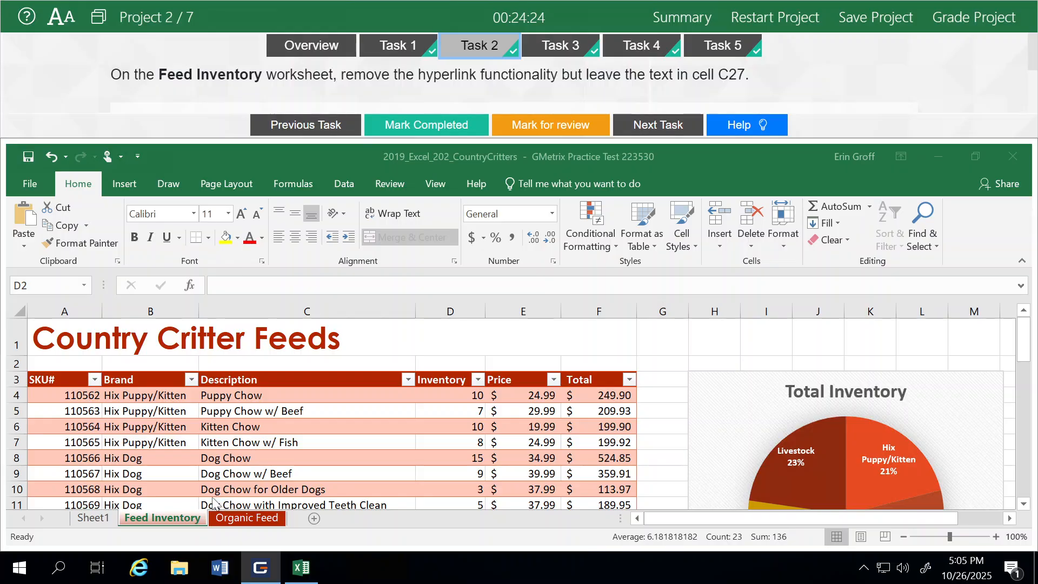
- Use Clear Hyperlinks on Feed Inventory cell C27, keeping its text, then regrade the project
left_click(152, 518)
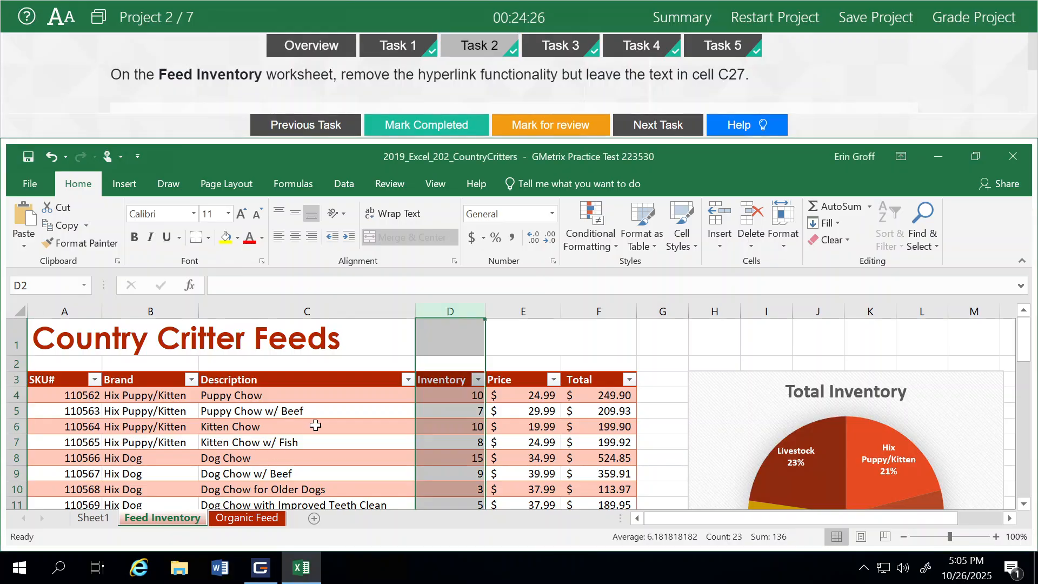
scroll(316, 426, "down", 7)
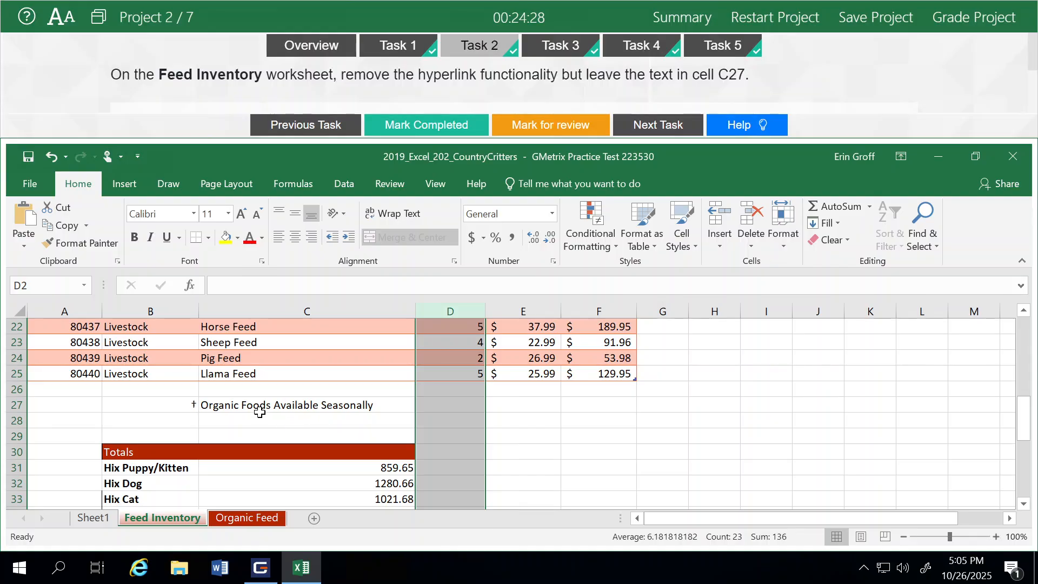
left_click(252, 406)
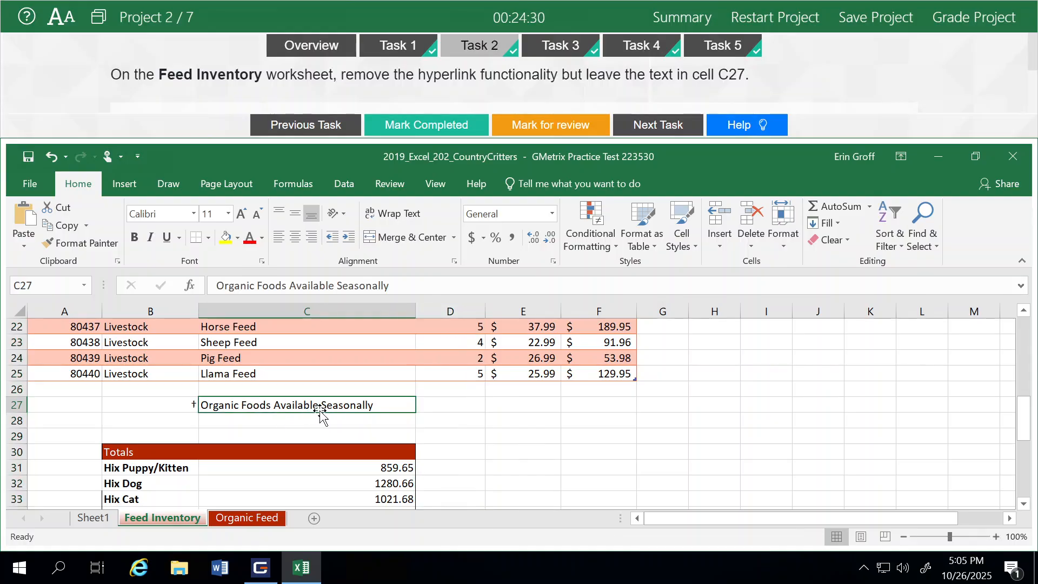
right_click(267, 410)
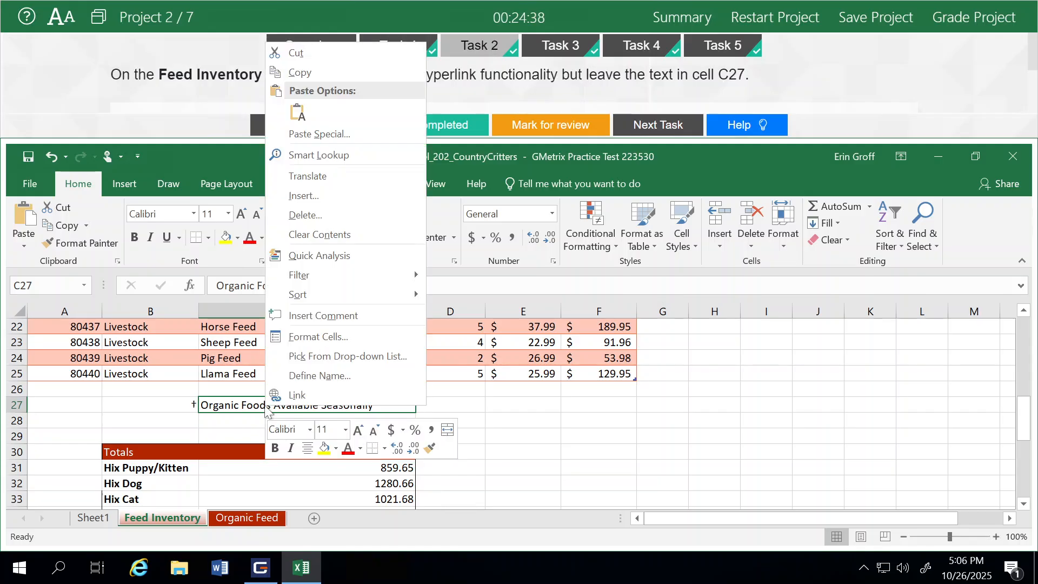
left_click(242, 405)
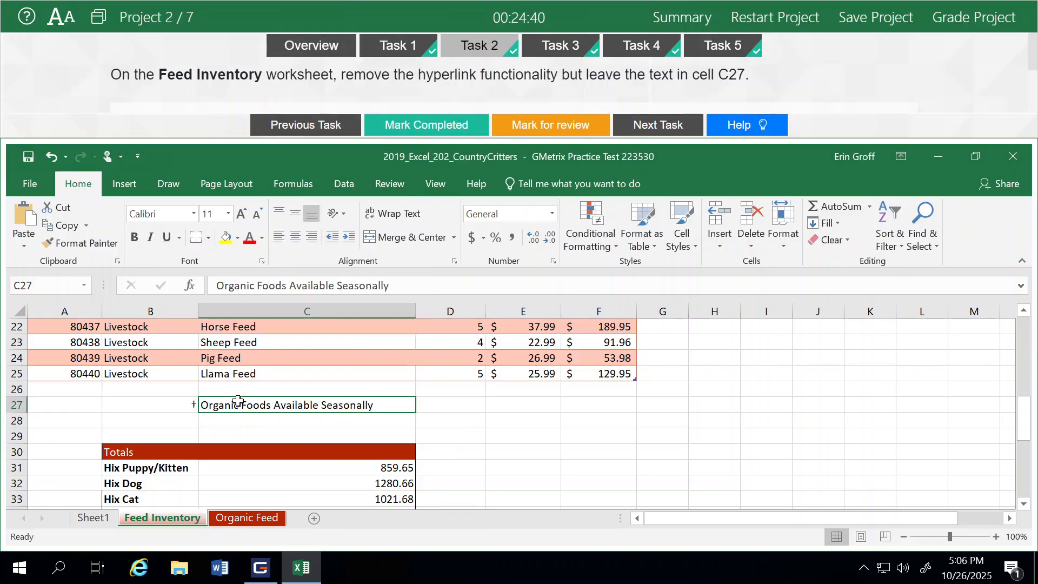
left_click(847, 238)
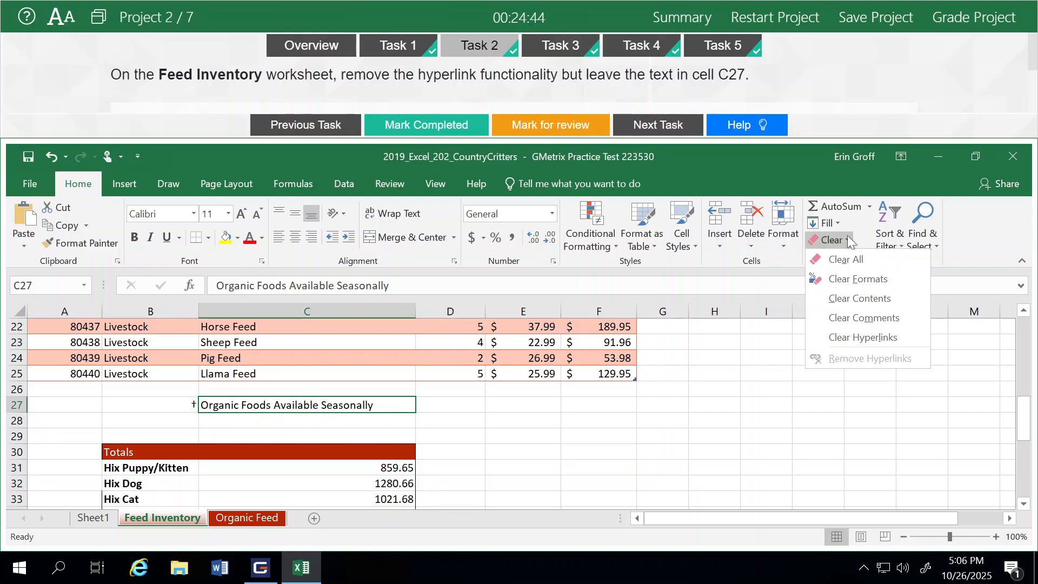
left_click(852, 337)
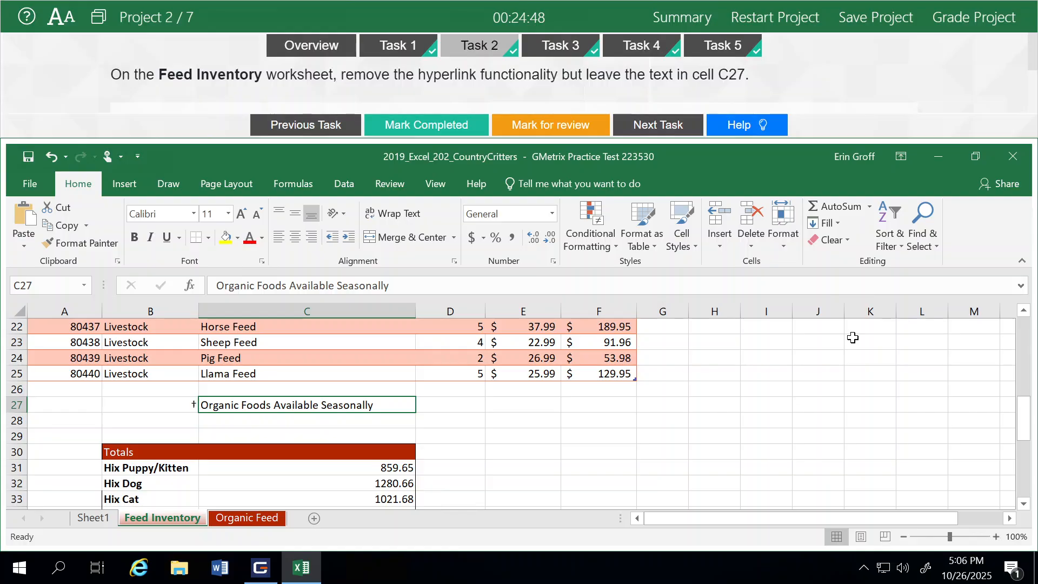
left_click(957, 23)
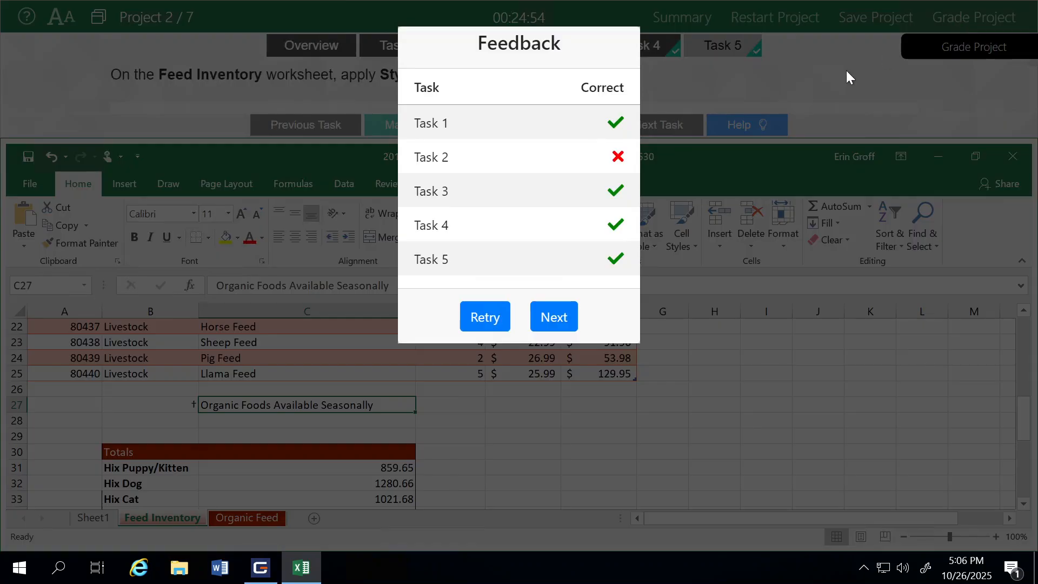
- Retry the project, show Task 2's step-by-step help, then reselect C27 and display the Insert ribbon
left_click(481, 323)
left_click(564, 372)
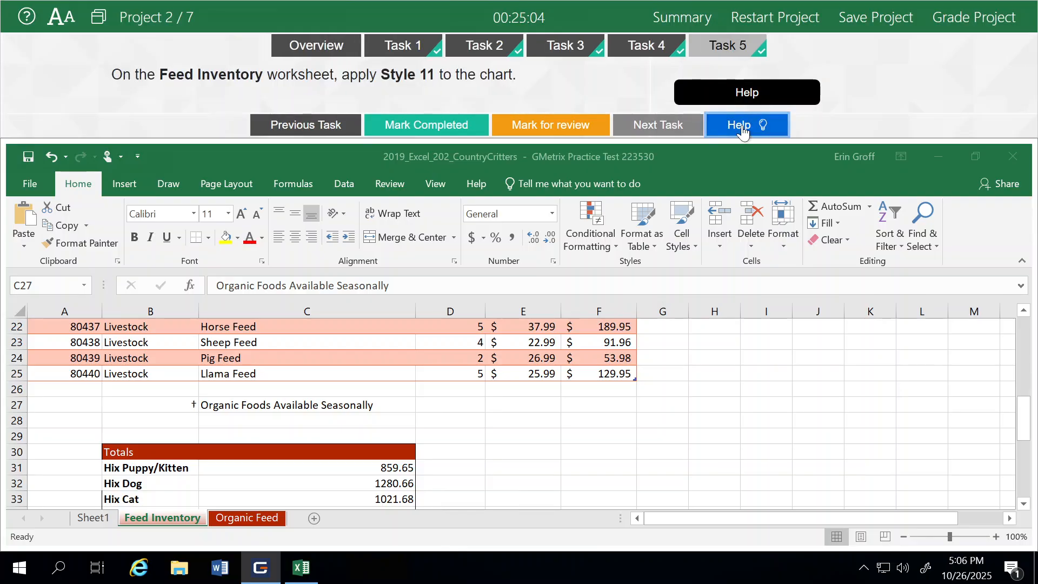
left_click(490, 47)
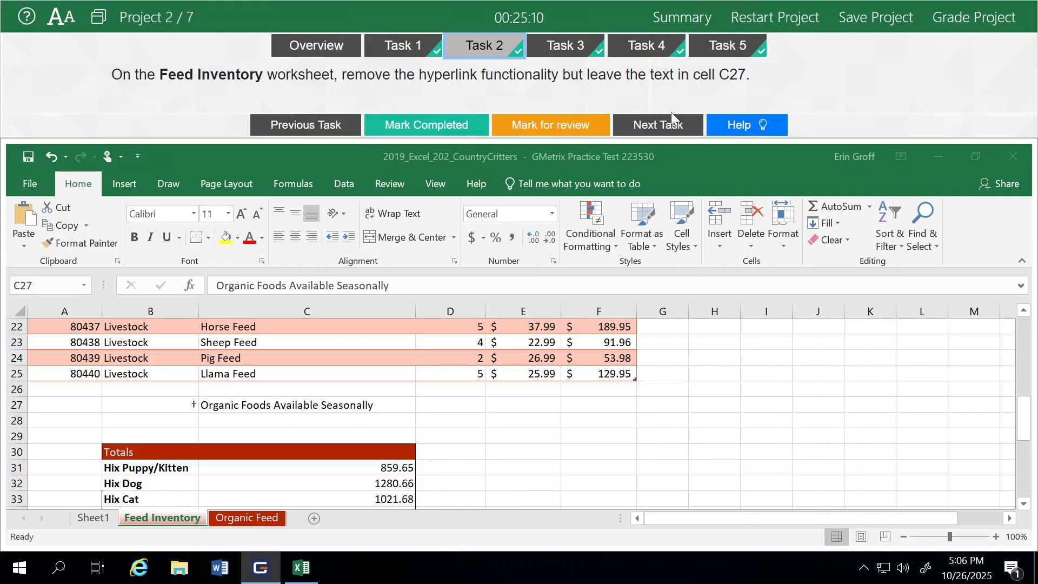
left_click(742, 125)
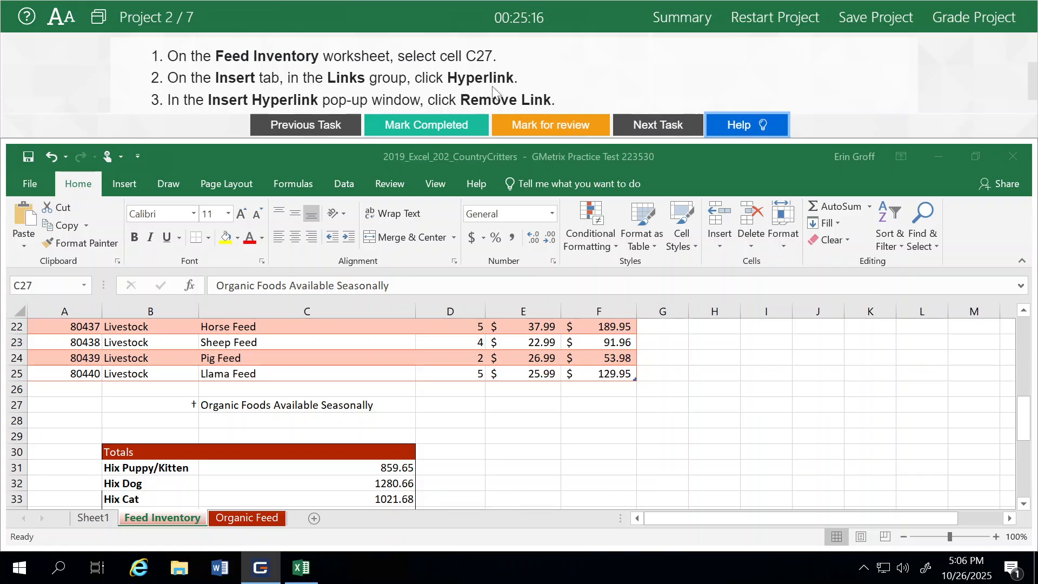
left_click(223, 408)
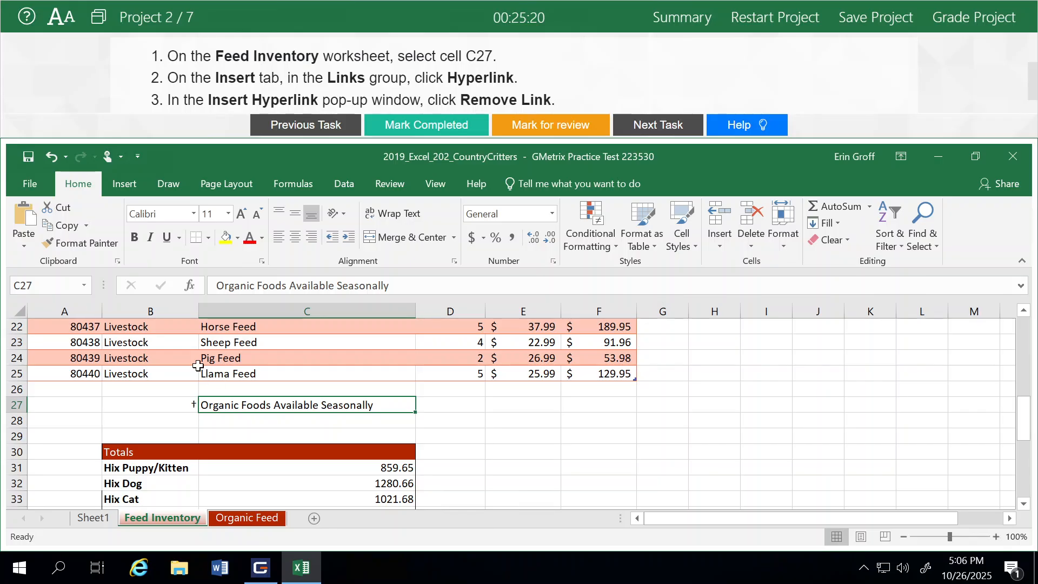
left_click(125, 186)
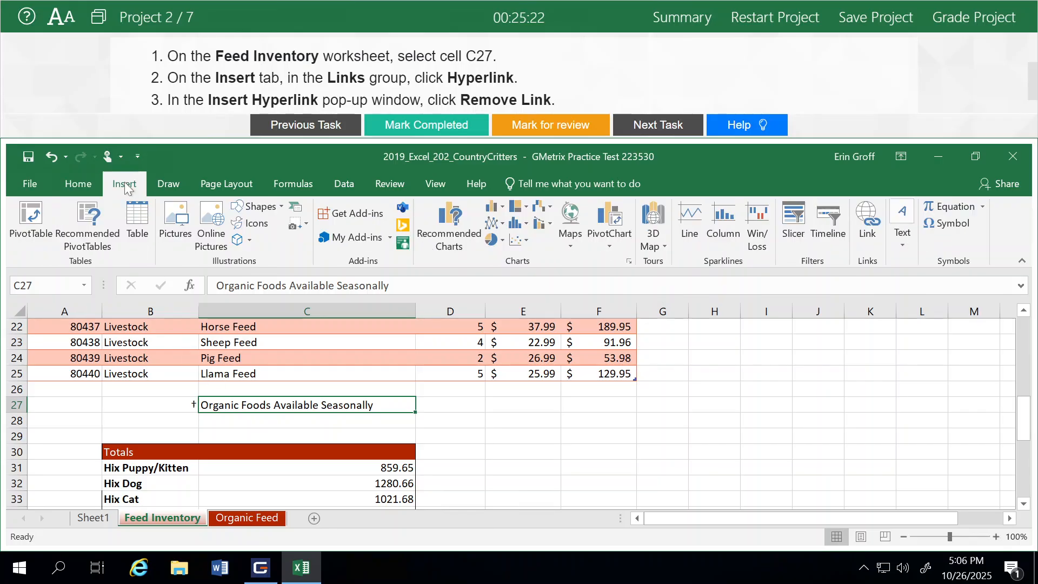
left_click(868, 244)
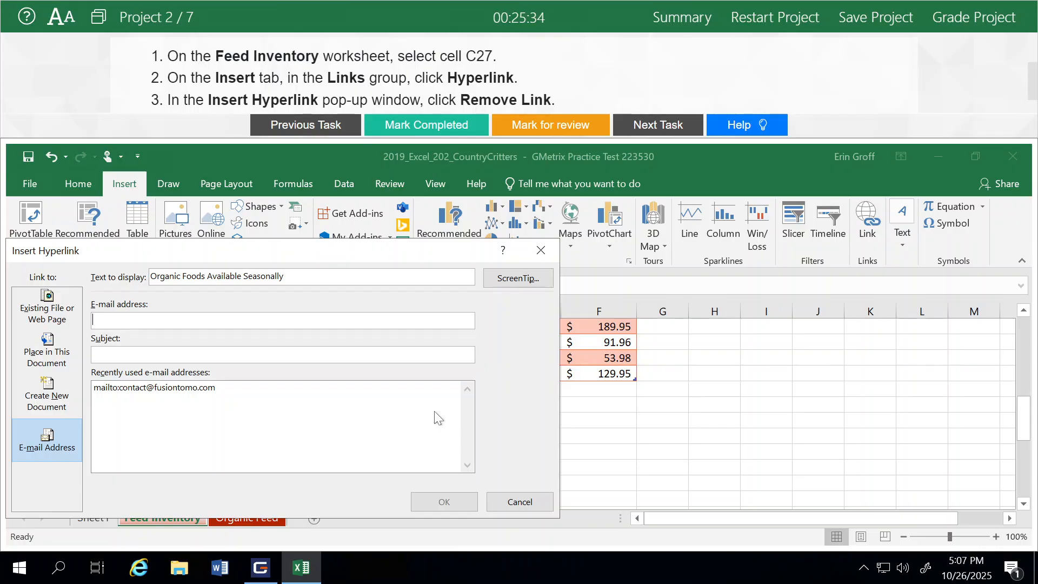
left_click_drag(376, 249, 523, 173)
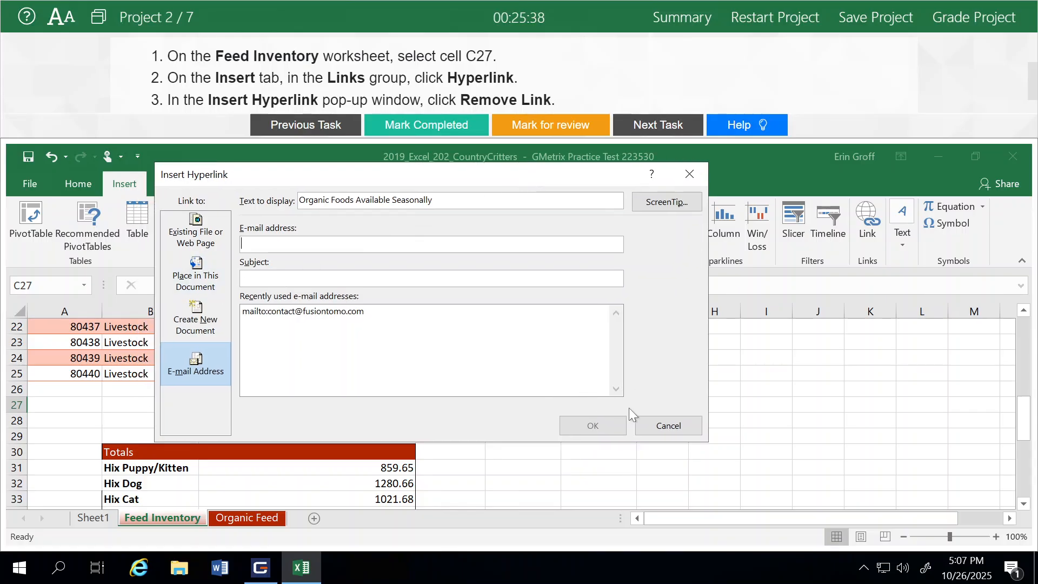
left_click(657, 426)
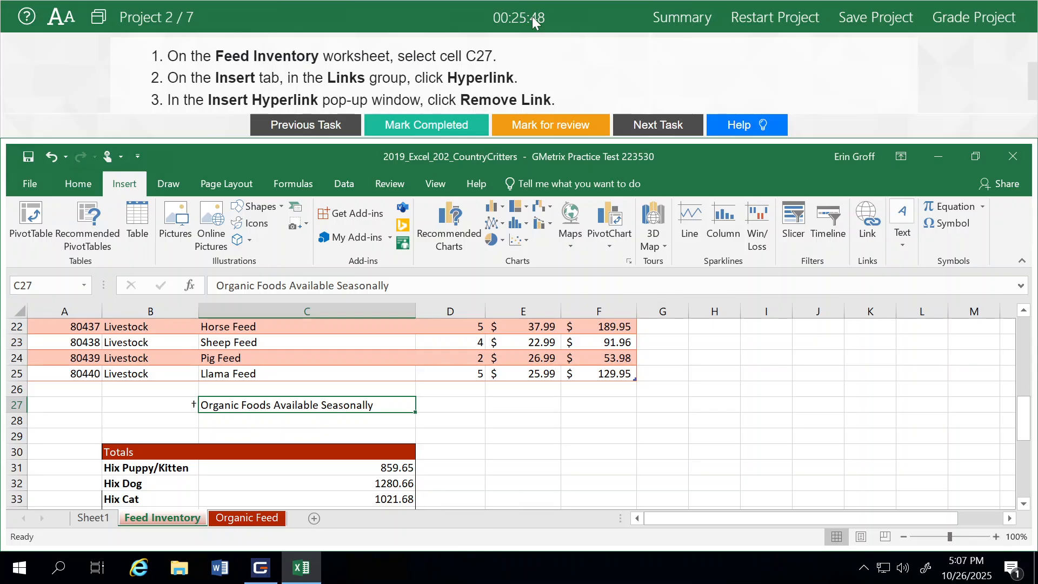
- Restart the GMetrix practice project from scratch, confirming the restart twice
left_click(759, 20)
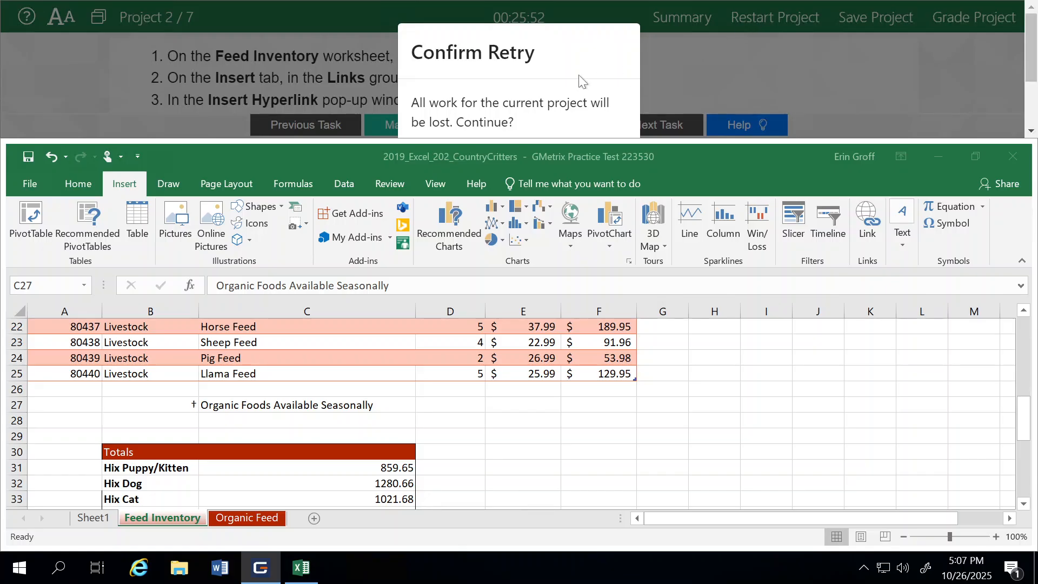
scroll(581, 83, "down", 2)
left_click(578, 89)
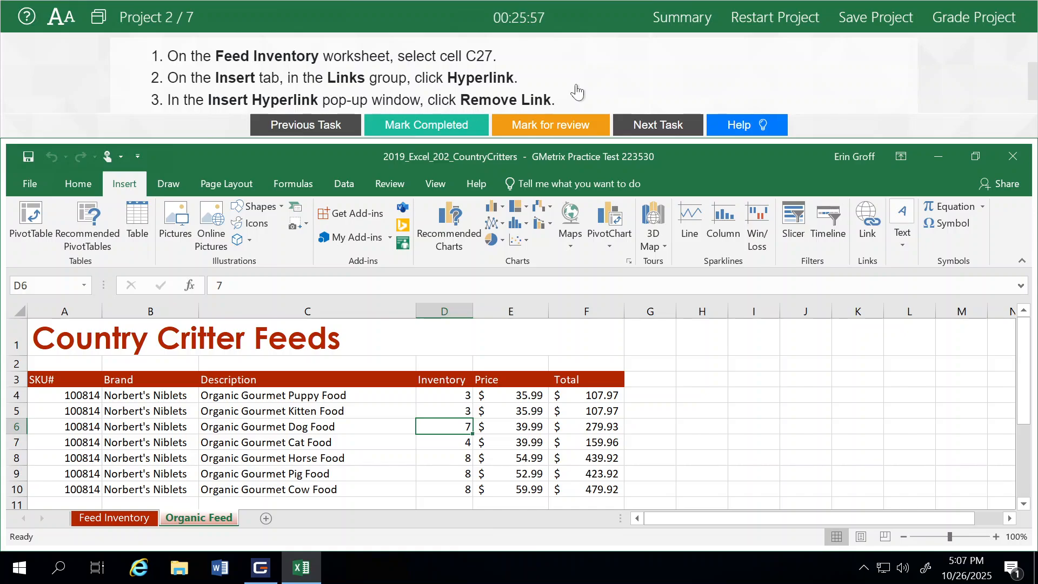
left_click(760, 21)
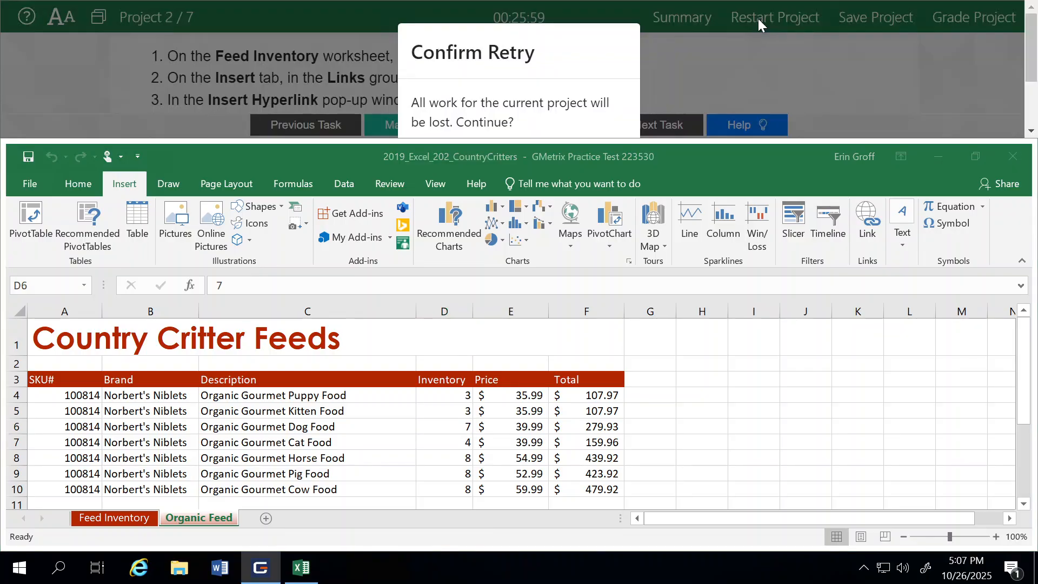
left_click(581, 87)
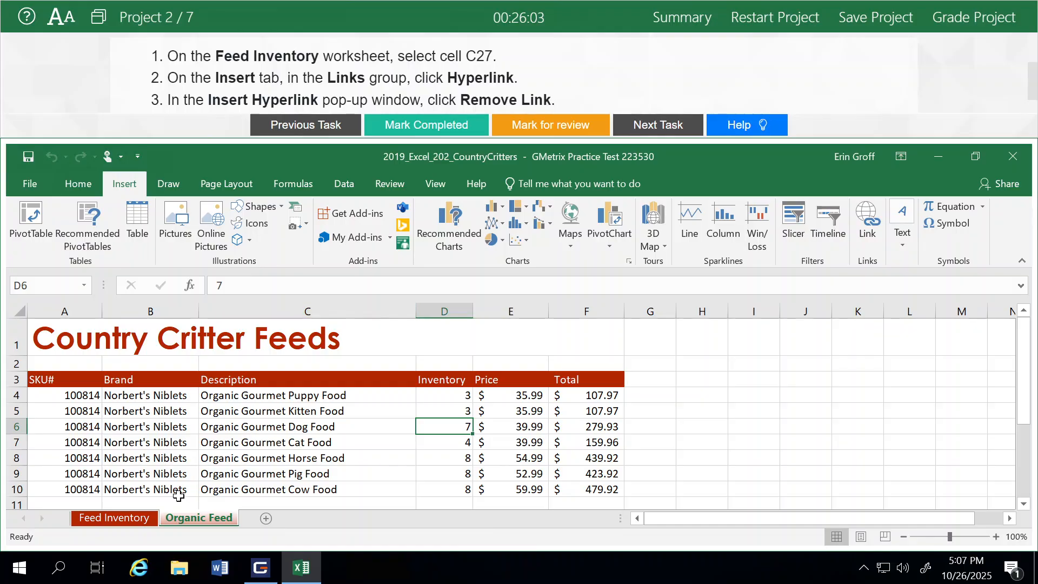
- Remove the hyperlink from Feed Inventory cell C27, keeping 'Organic Foods Available Seasonally' as text
left_click(129, 523)
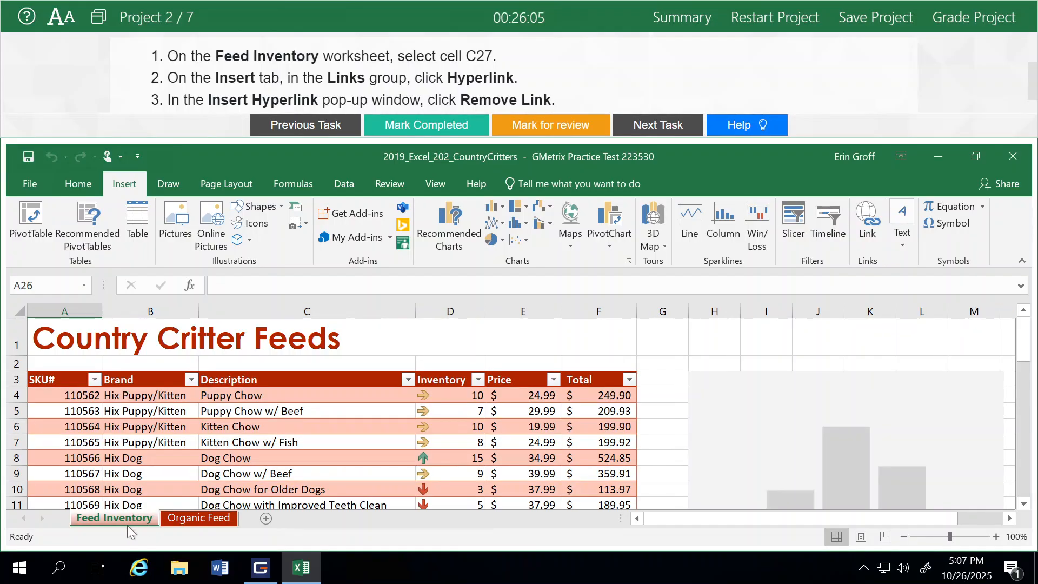
scroll(283, 467, "down", 7)
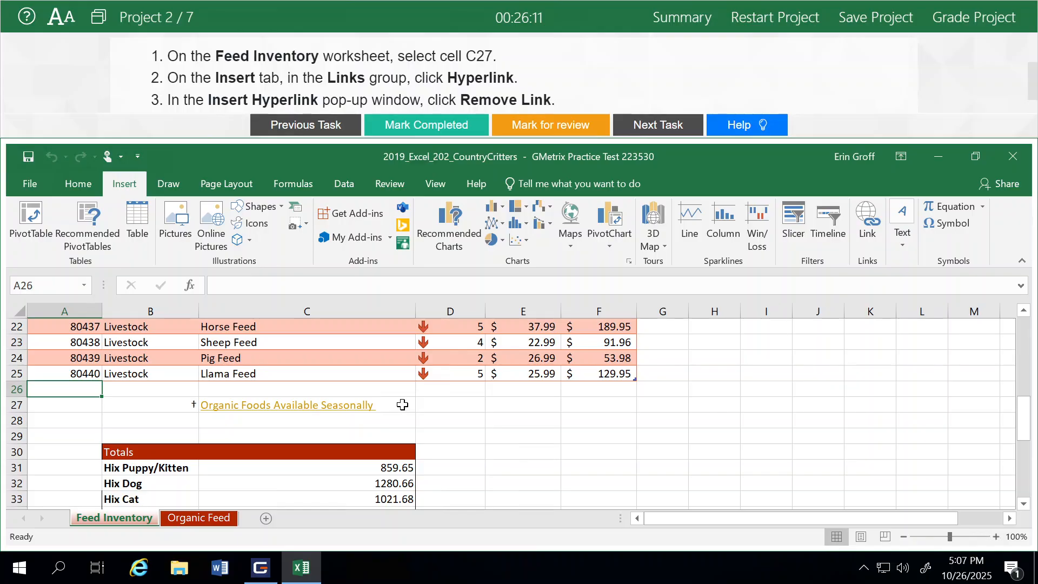
left_click(402, 404)
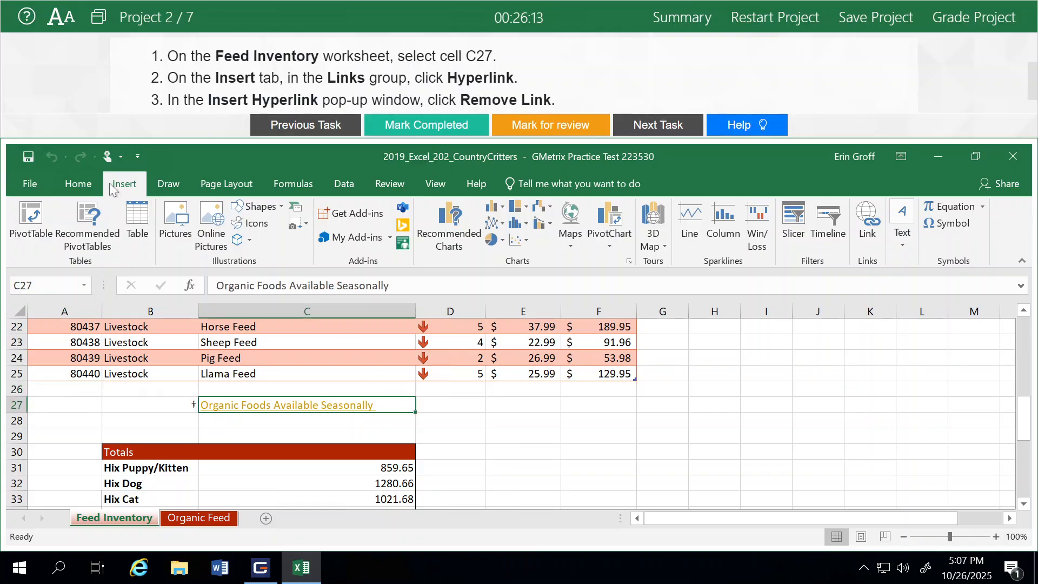
left_click(866, 234)
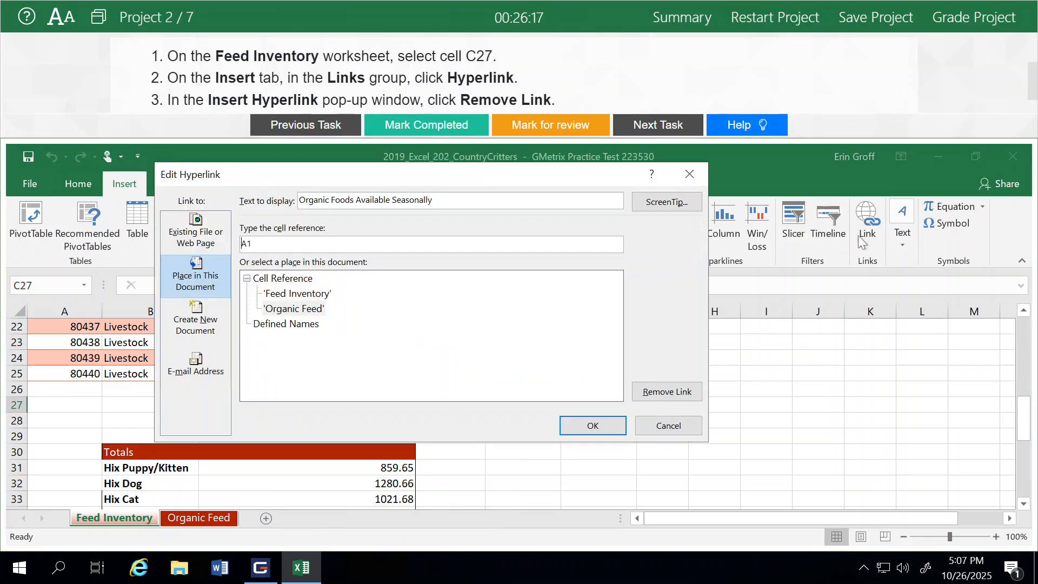
left_click(652, 392)
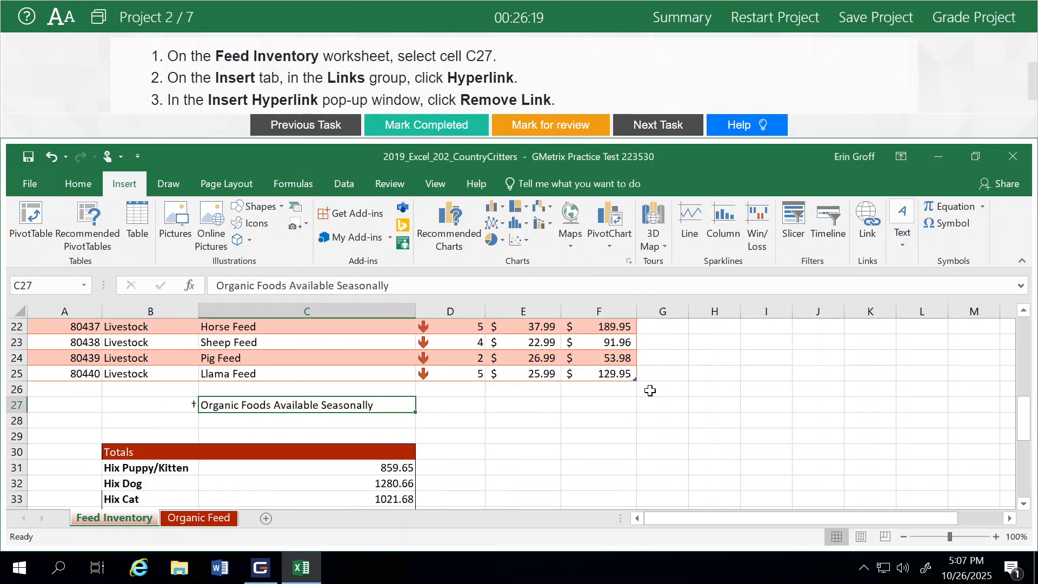
left_click(581, 424)
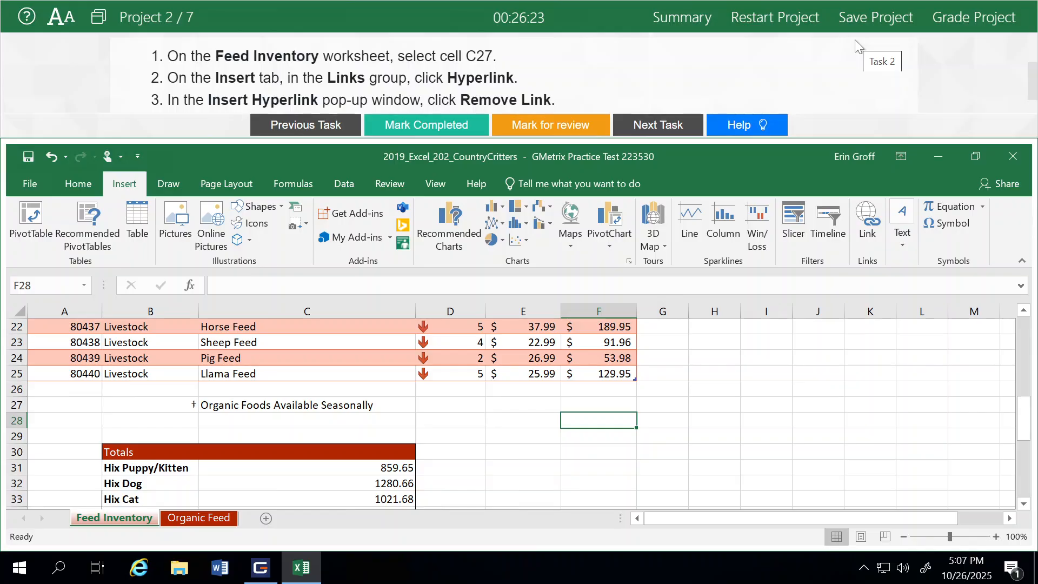
- Grade the project, choose Retry, and restart the practice project
left_click(967, 23)
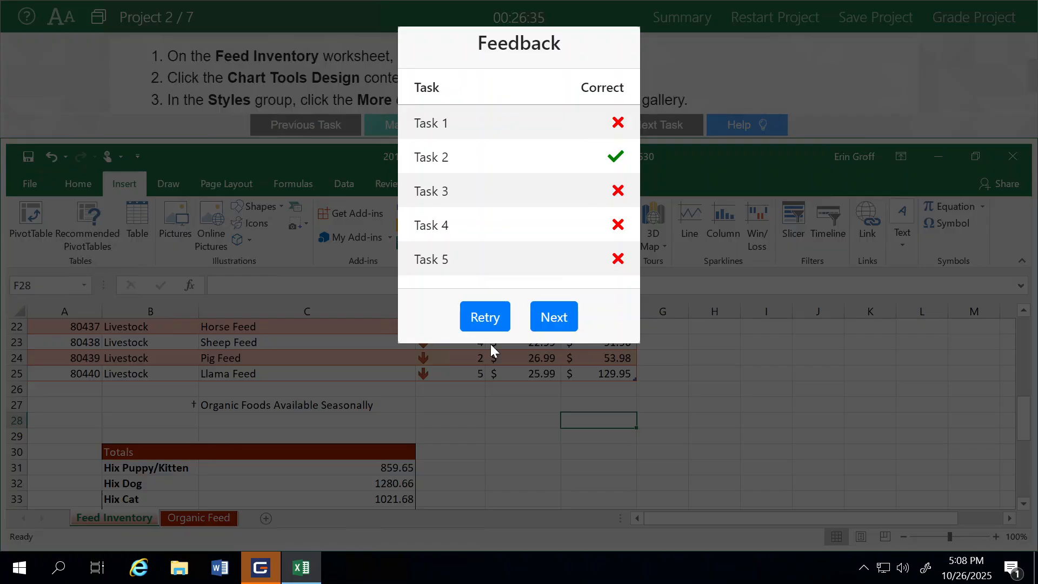
left_click(485, 319)
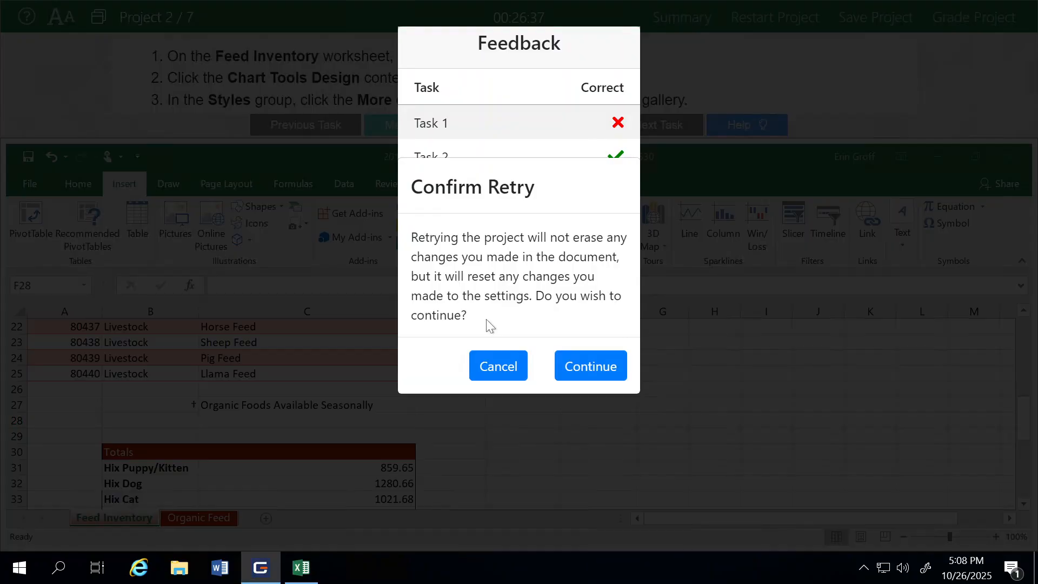
left_click(565, 365)
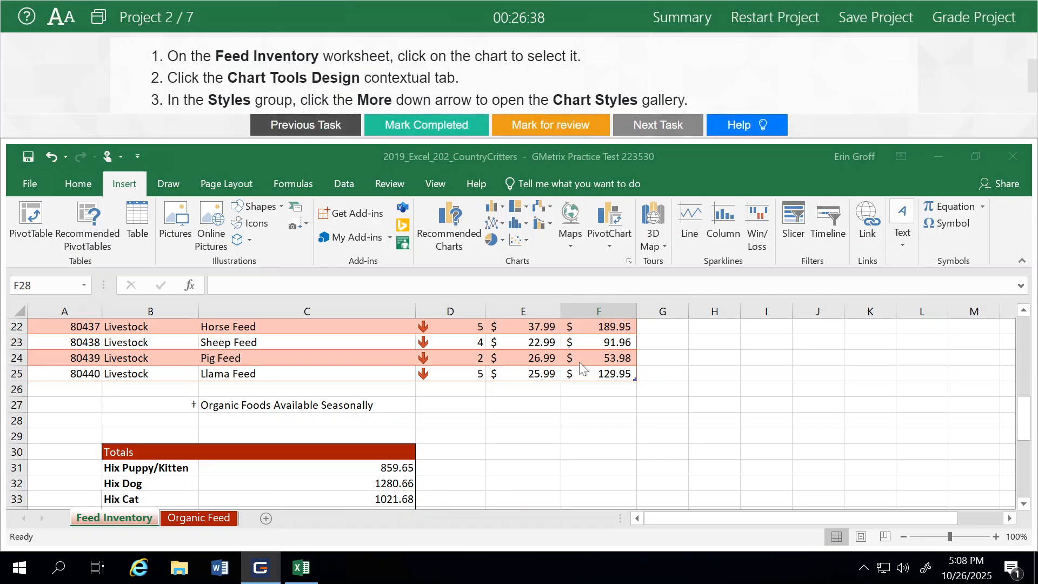
left_click(776, 15)
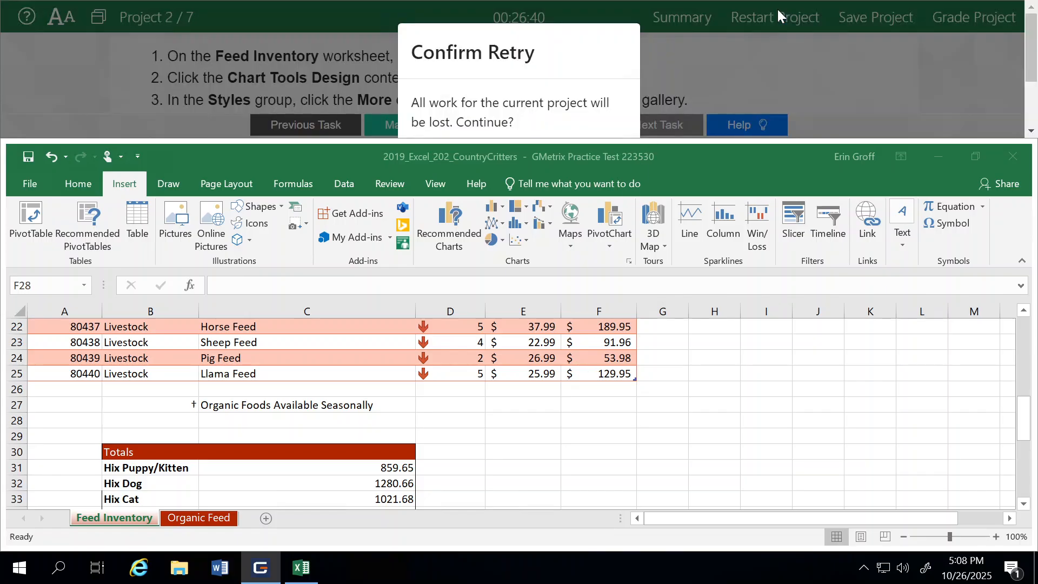
scroll(540, 87, "down", 2)
left_click(573, 92)
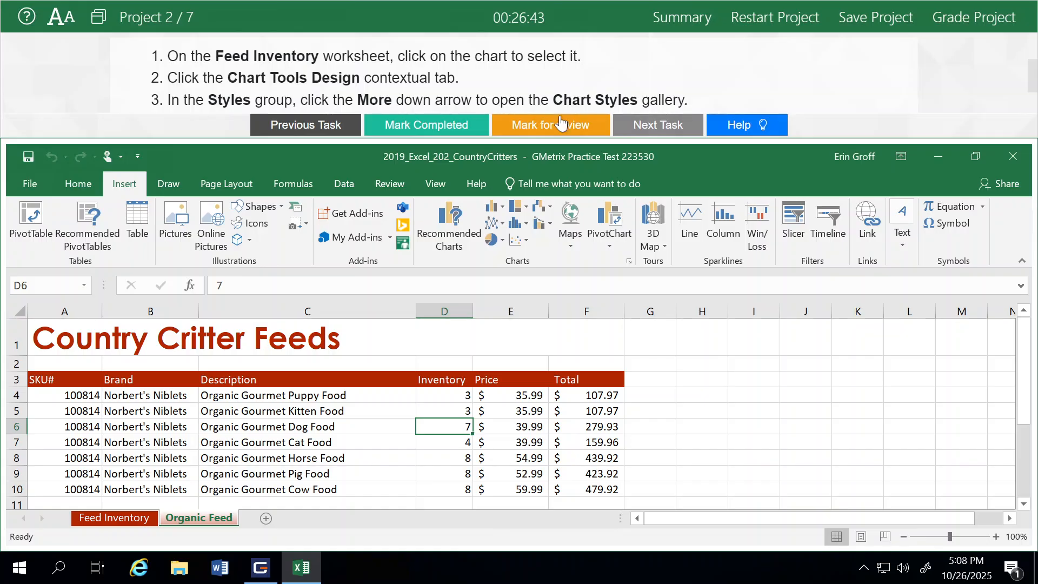
- Remove the hyperlink from Feed Inventory cell C27 using the shortcut menu, then submit for grading
scroll(394, 351, "down", 2)
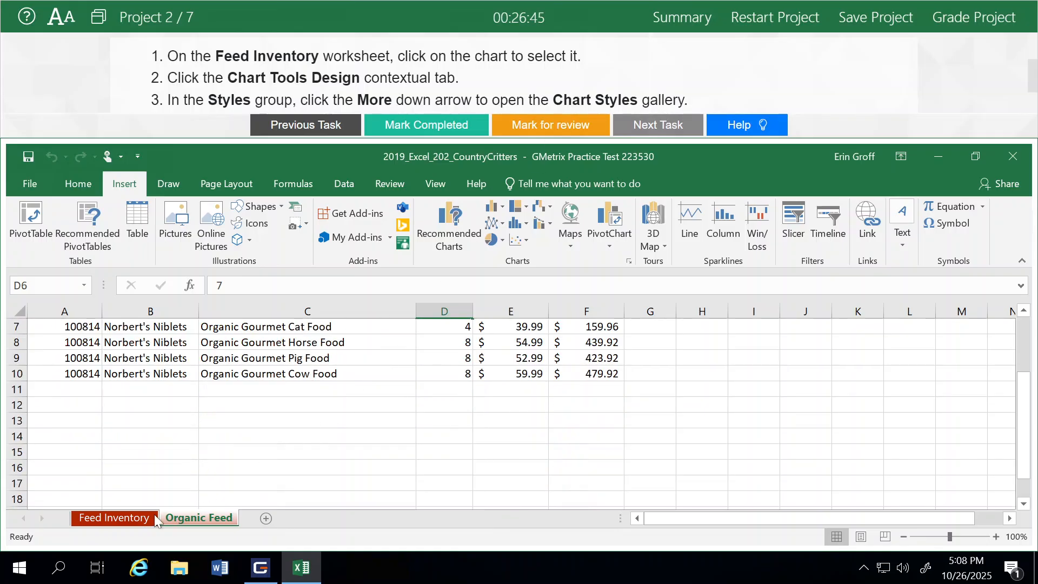
left_click(114, 518)
scroll(317, 448, "down", 1)
scroll(317, 448, "down", 5)
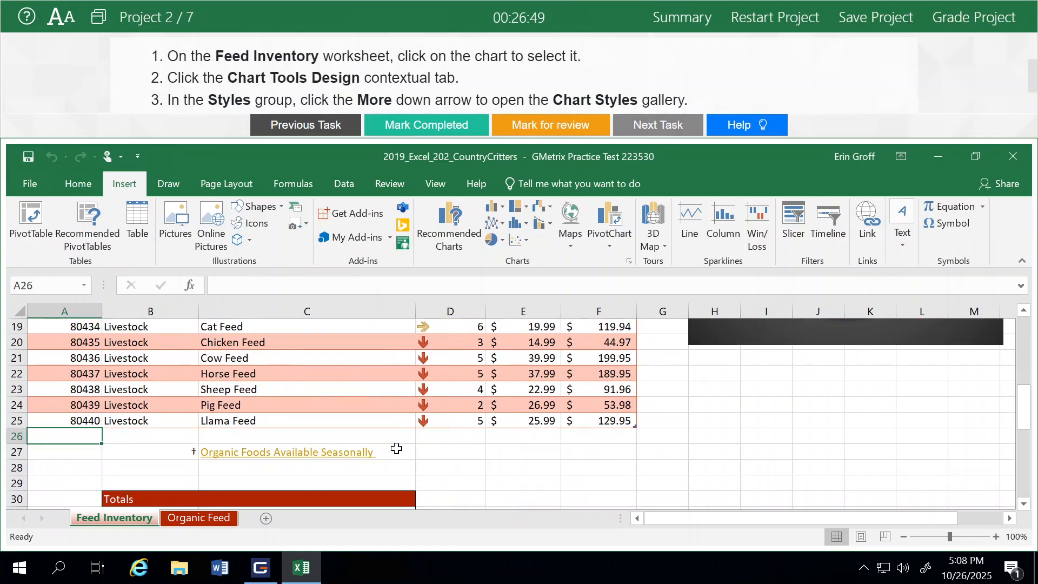
left_click(399, 451)
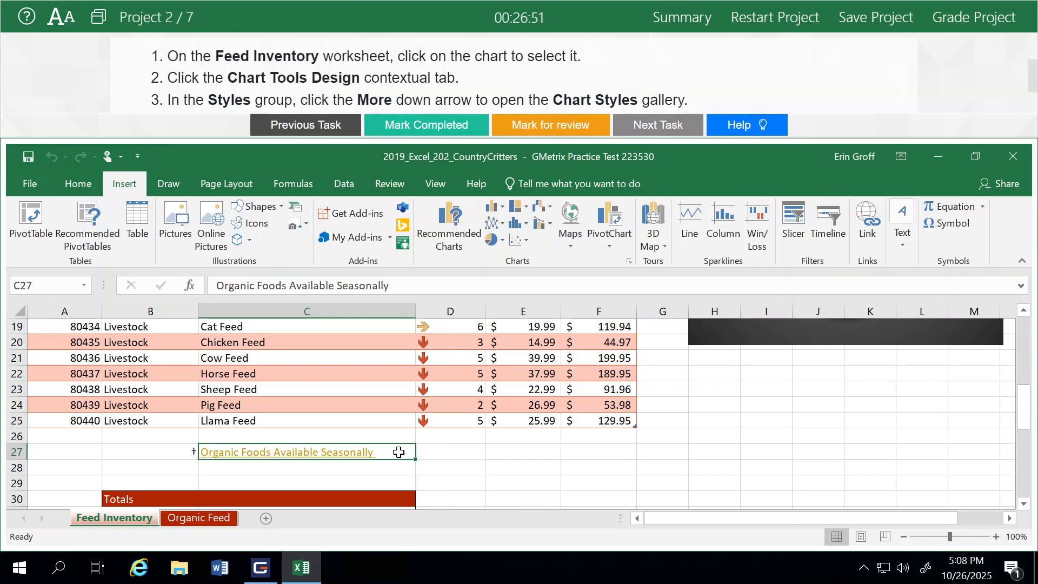
right_click(399, 452)
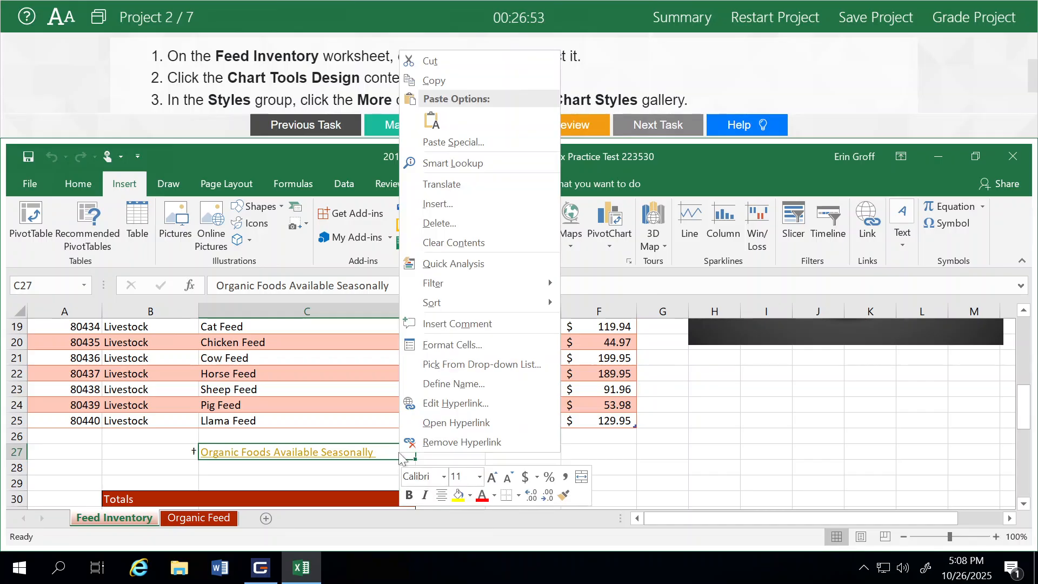
left_click(431, 444)
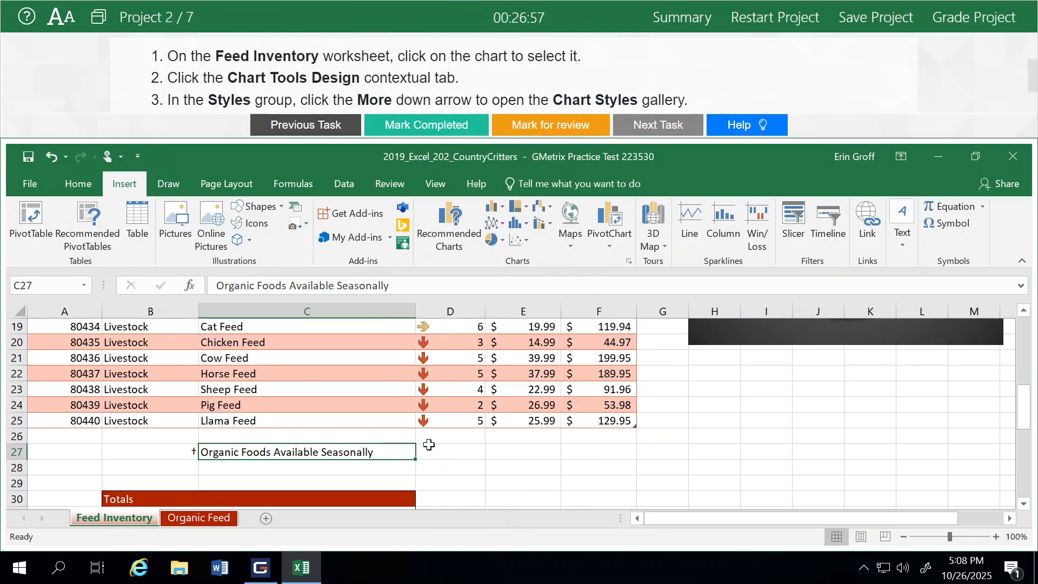
left_click(580, 464)
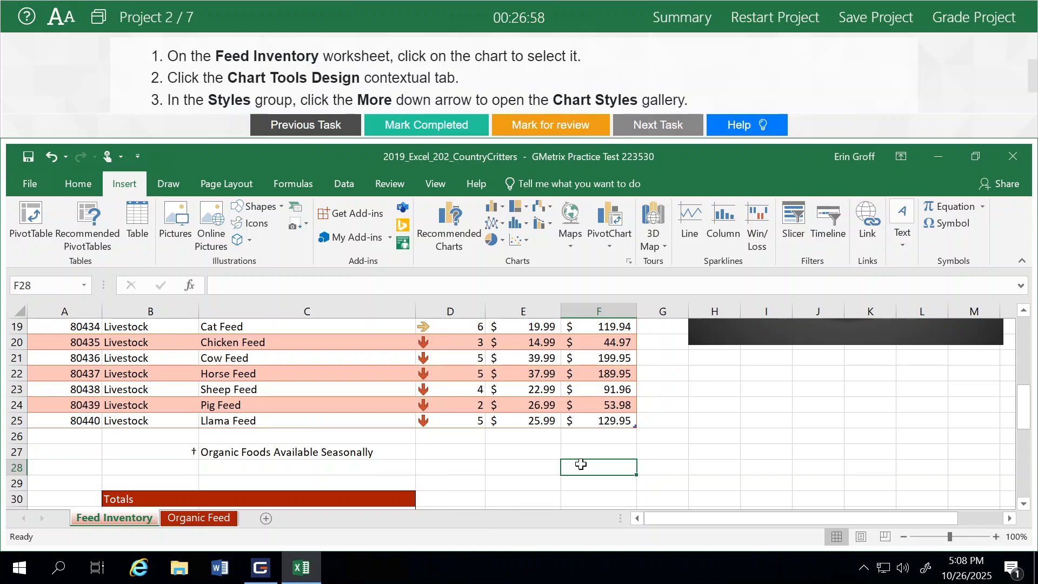
left_click(971, 28)
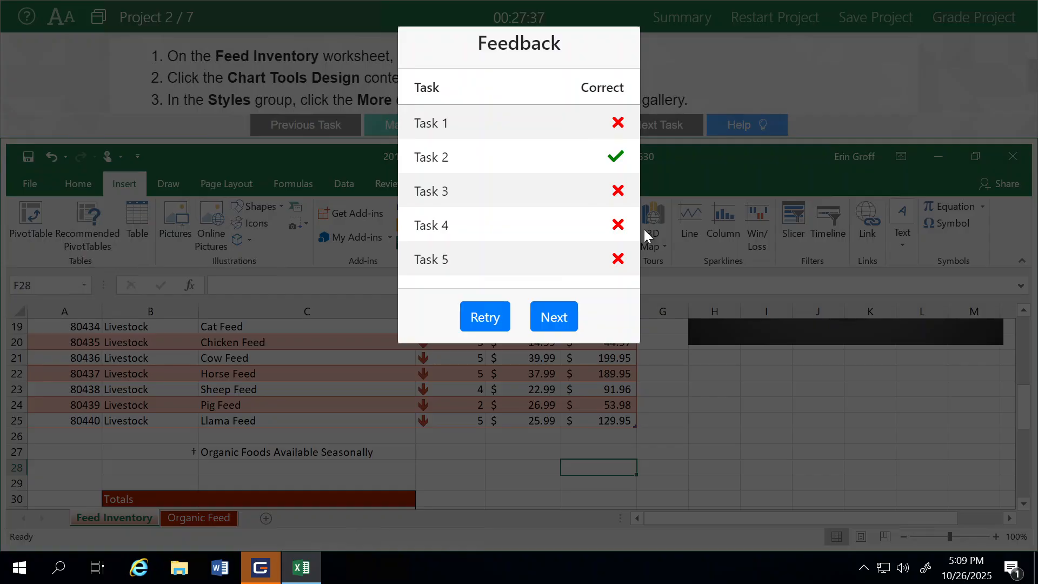
- Close the grading feedback, with Task 2 marked correct, and continue to the next project
left_click(555, 319)
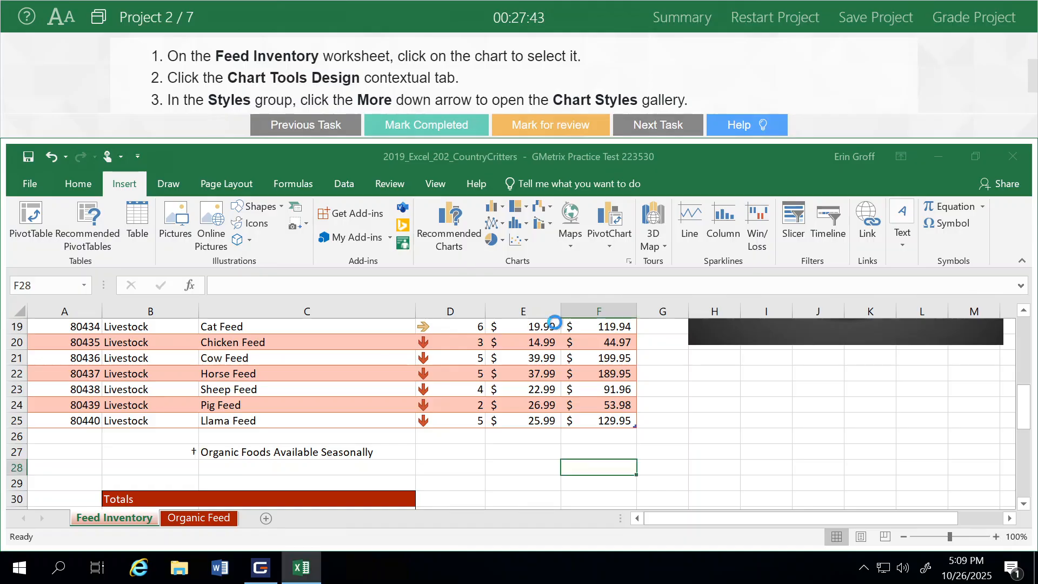